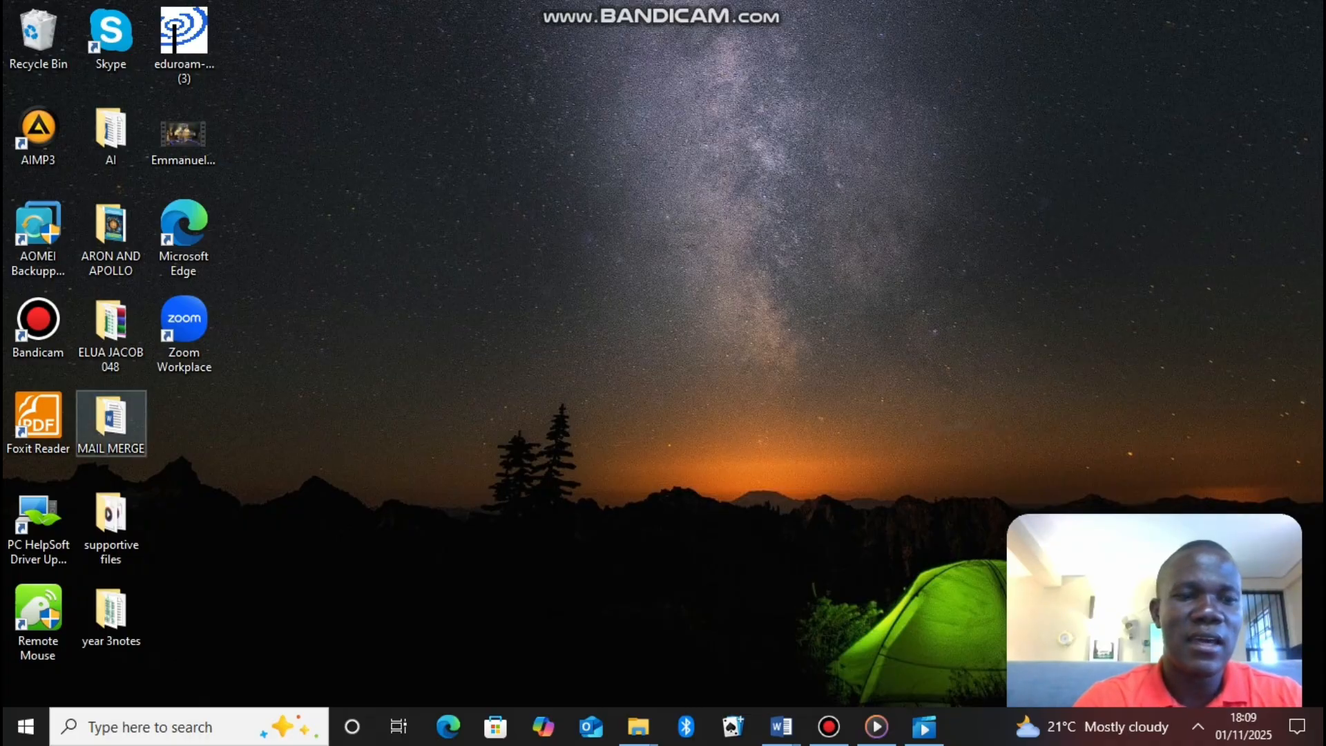
Open the MAIL MERGE folder on the desktop in a maximized window and switch to the invitation letter in Word.
double_click(111, 421)
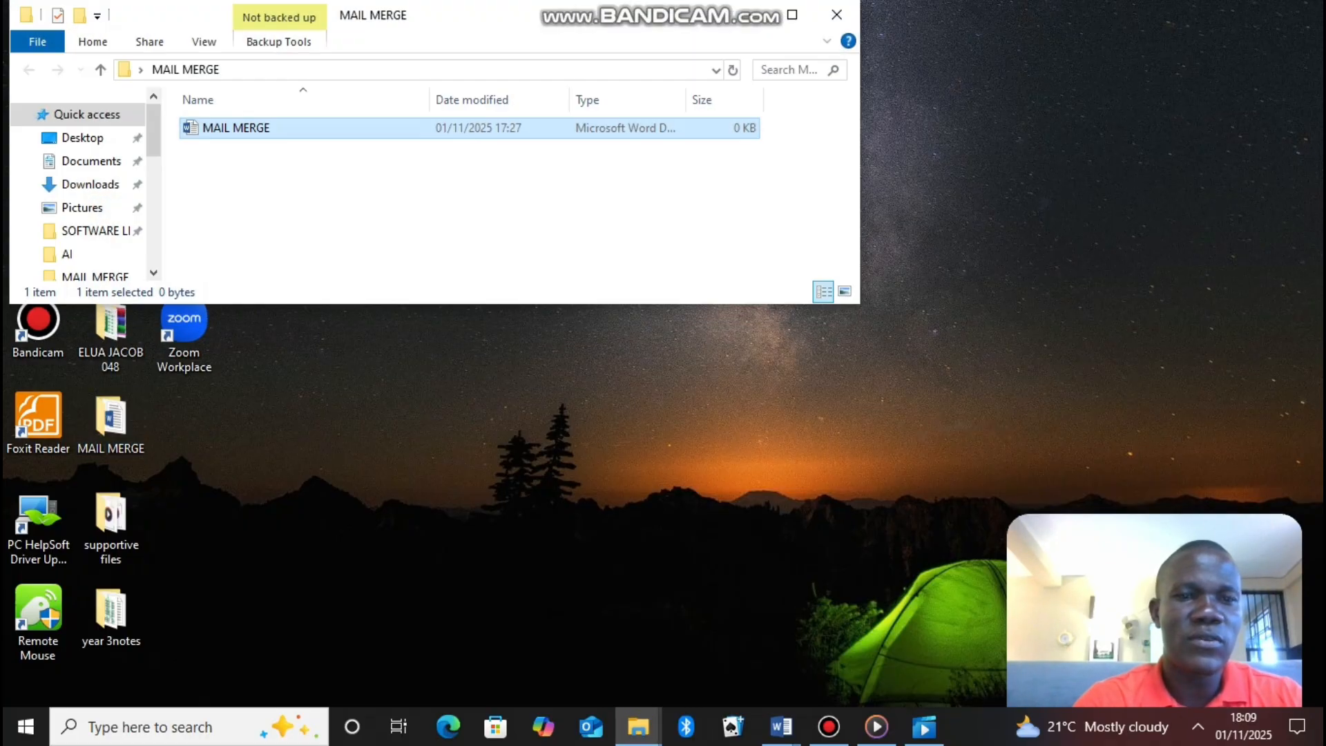
click(792, 15)
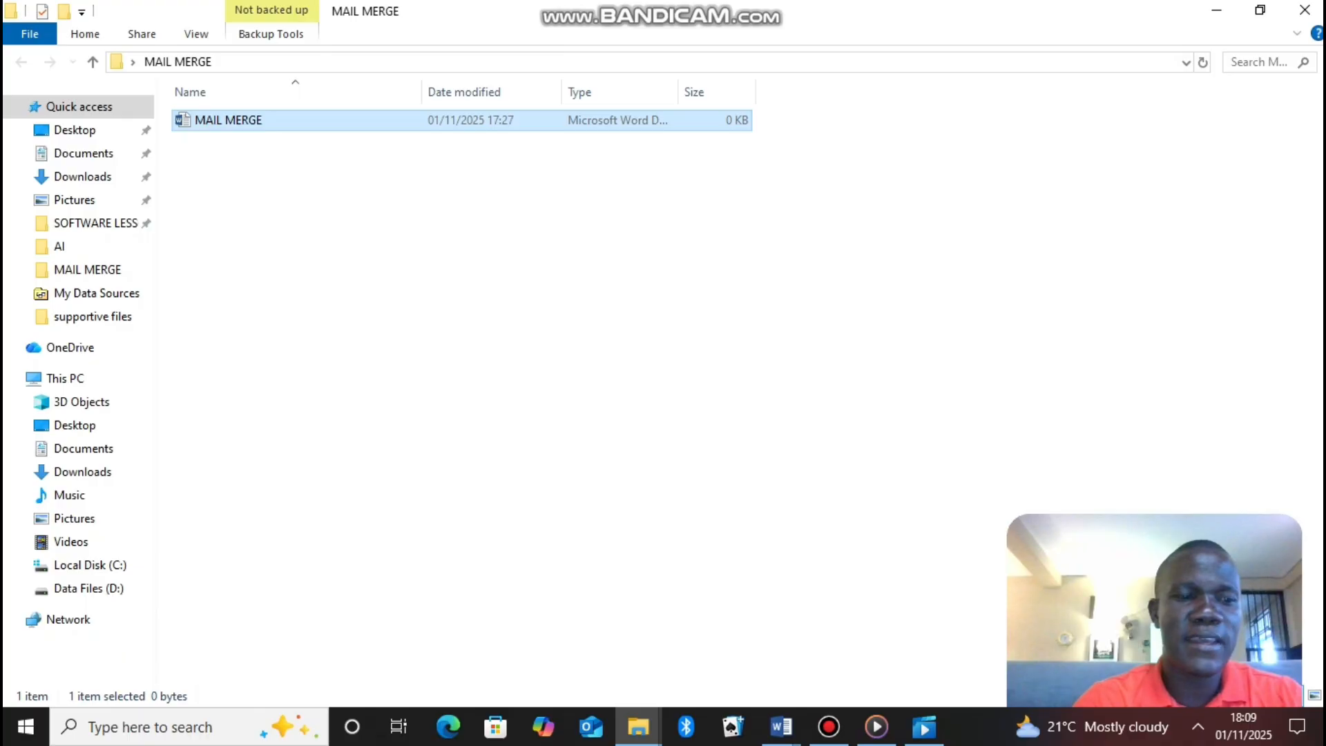
key(alt+Tab)
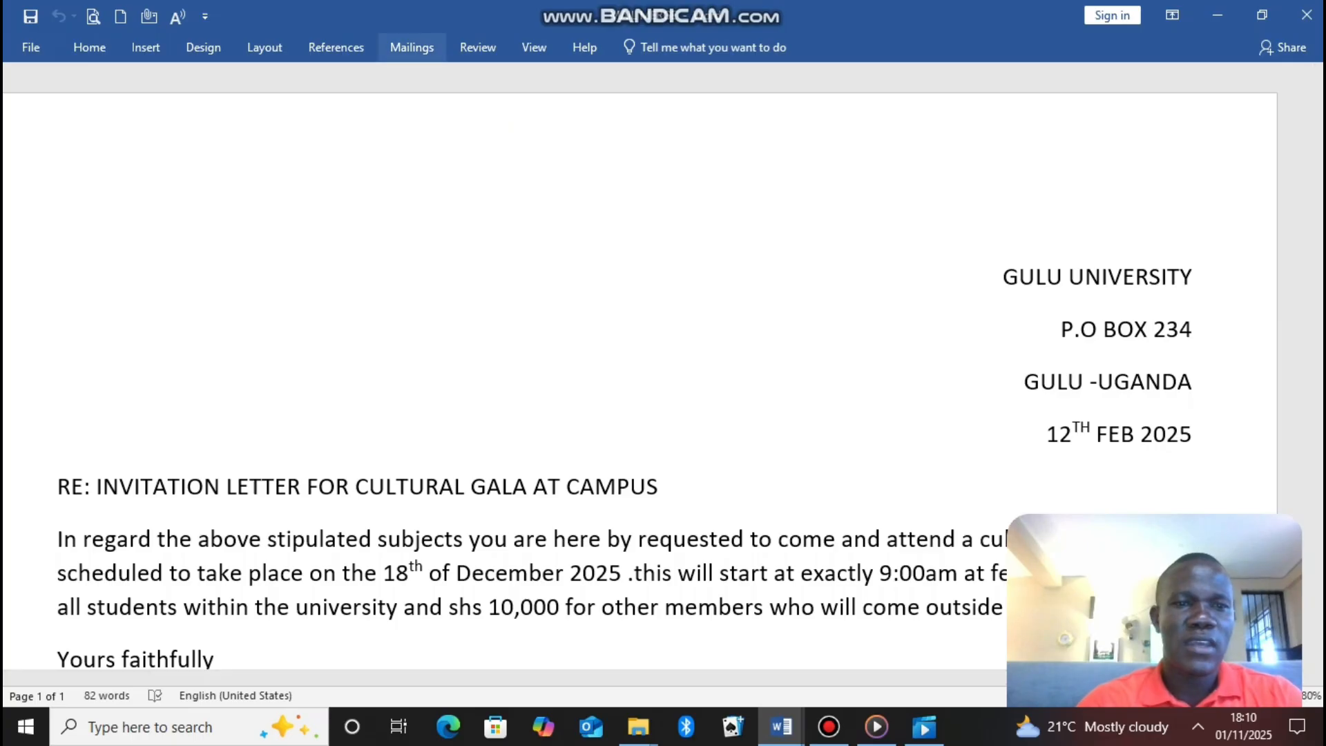
Start a mail merge of the Letters type for the cultural gala invitation.
click(412, 47)
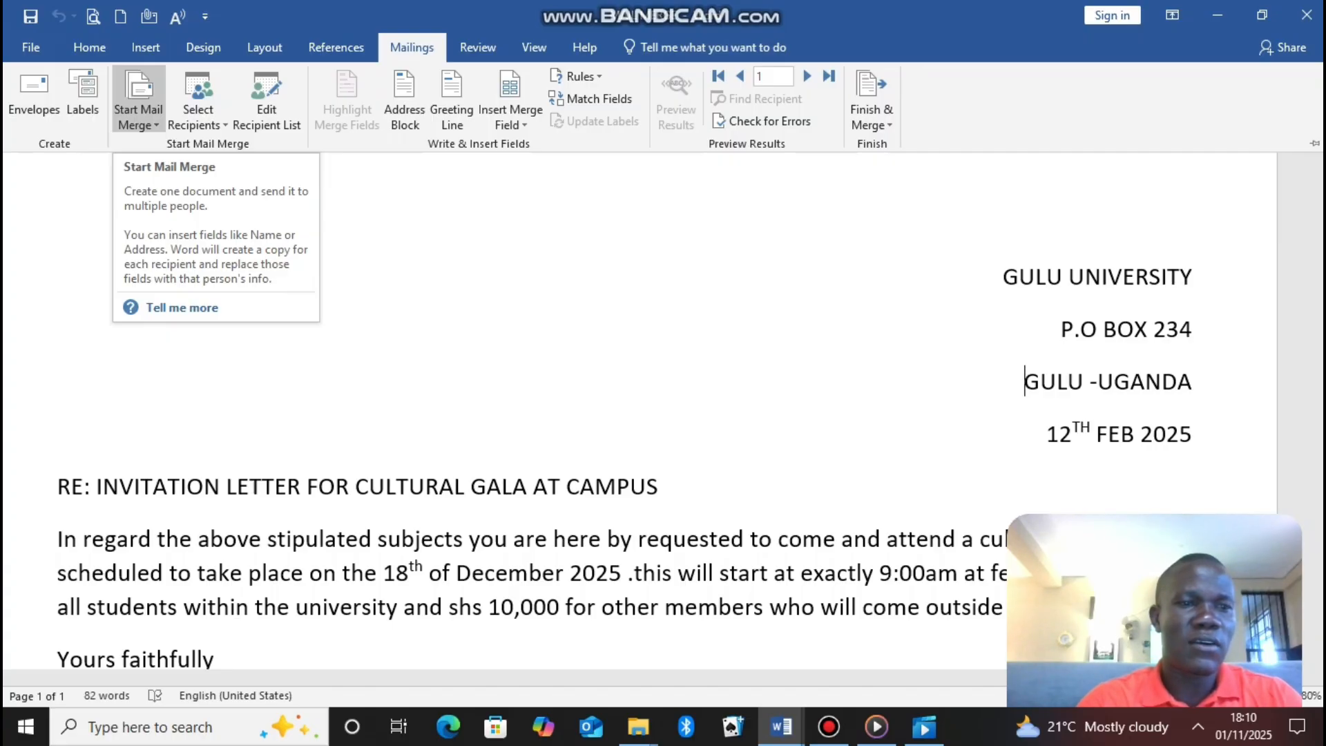
click(138, 118)
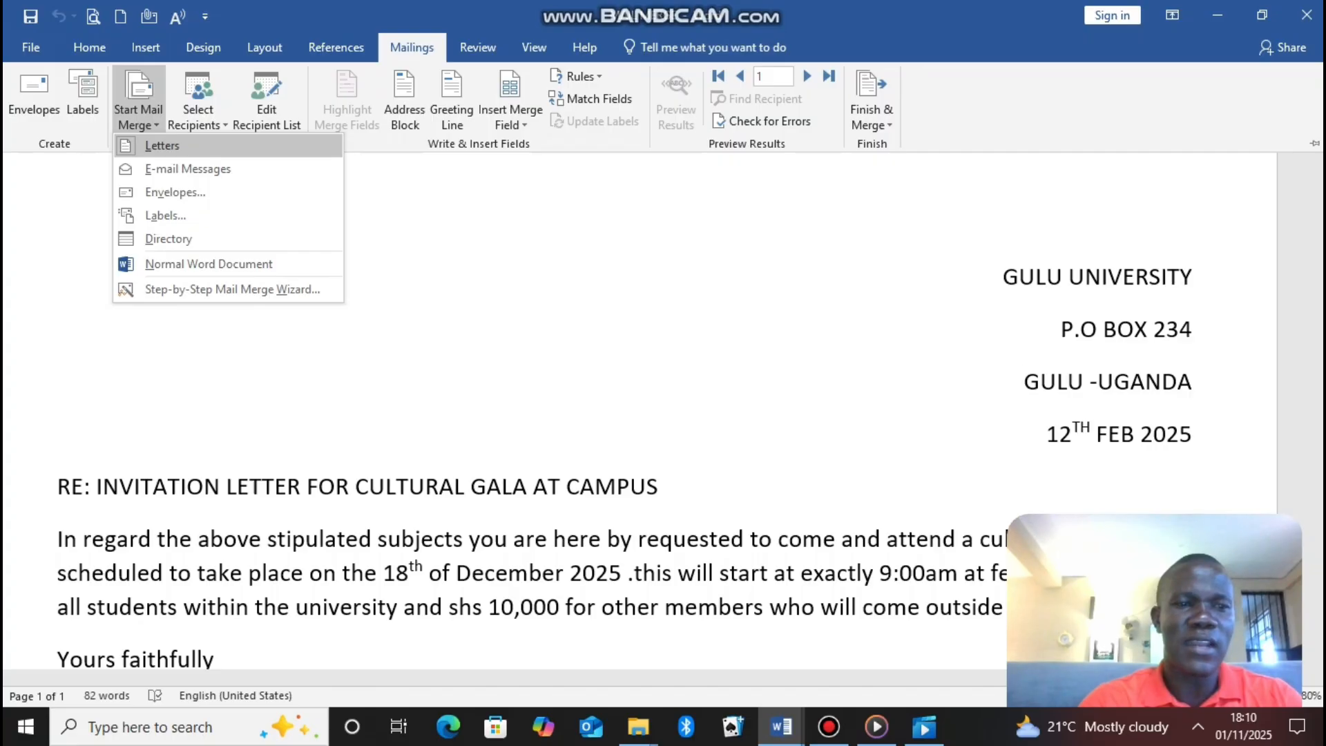
click(163, 146)
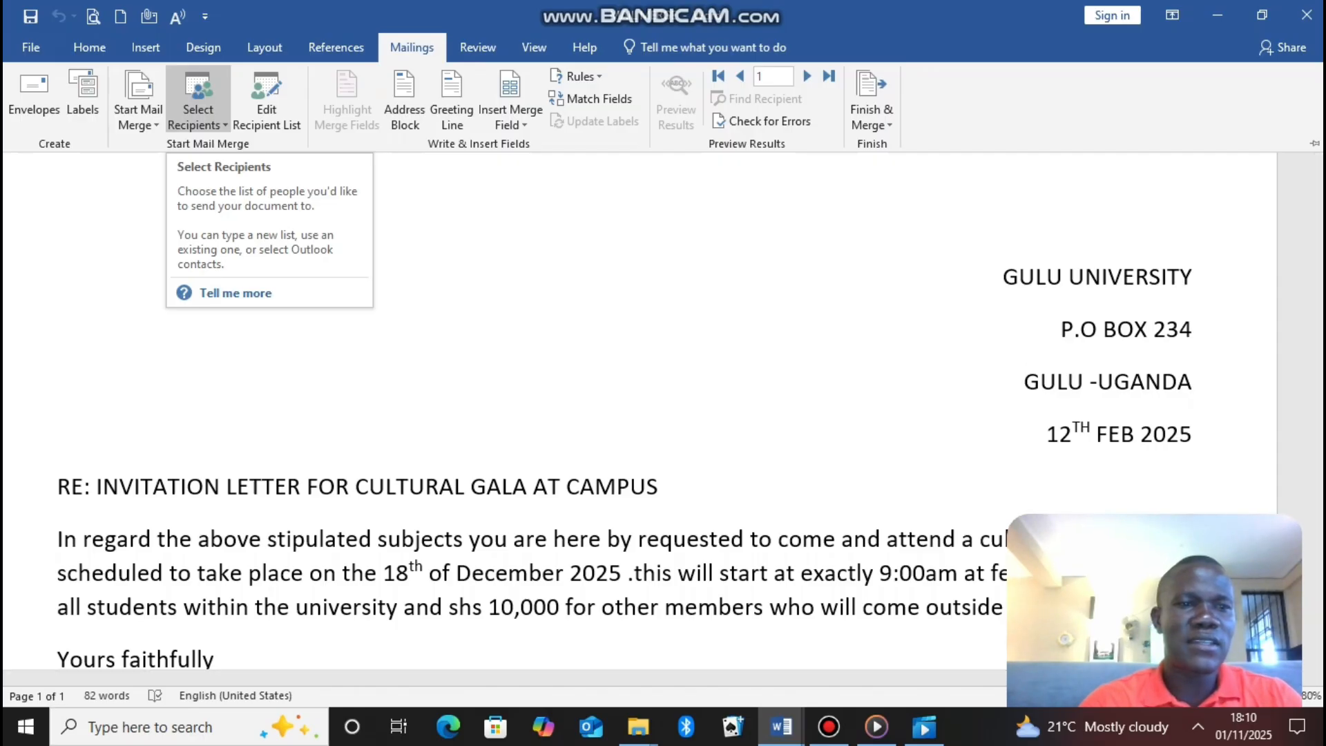
Use the existing CULTURAL GALA database from My Data Sources as the recipient list for the merge.
click(197, 114)
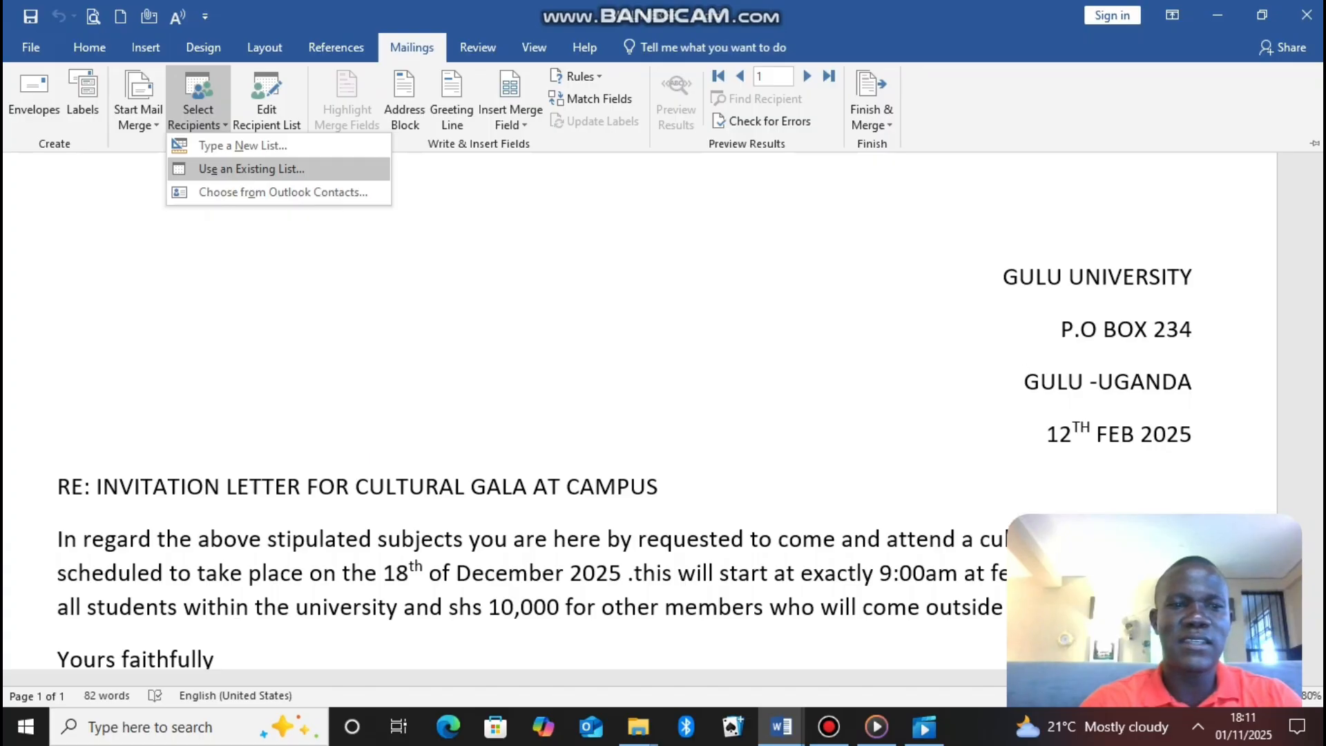
click(251, 164)
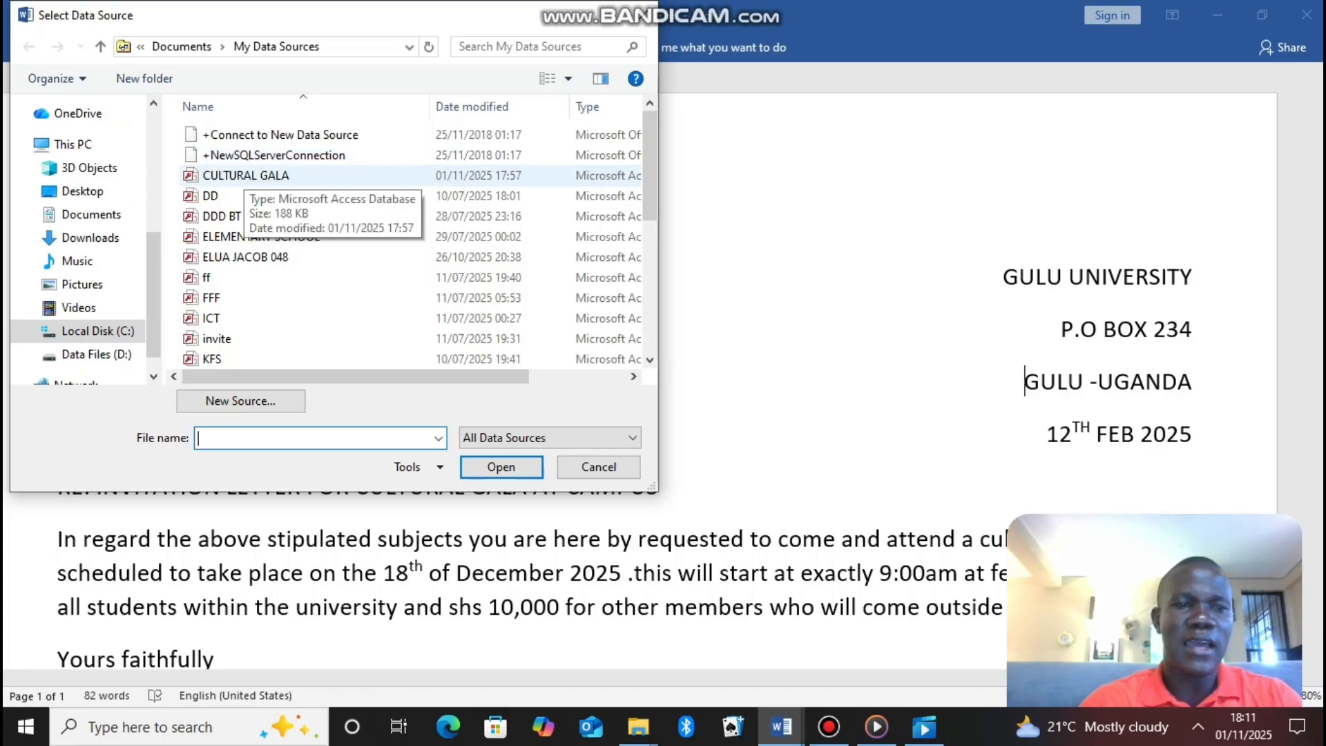
double_click(243, 175)
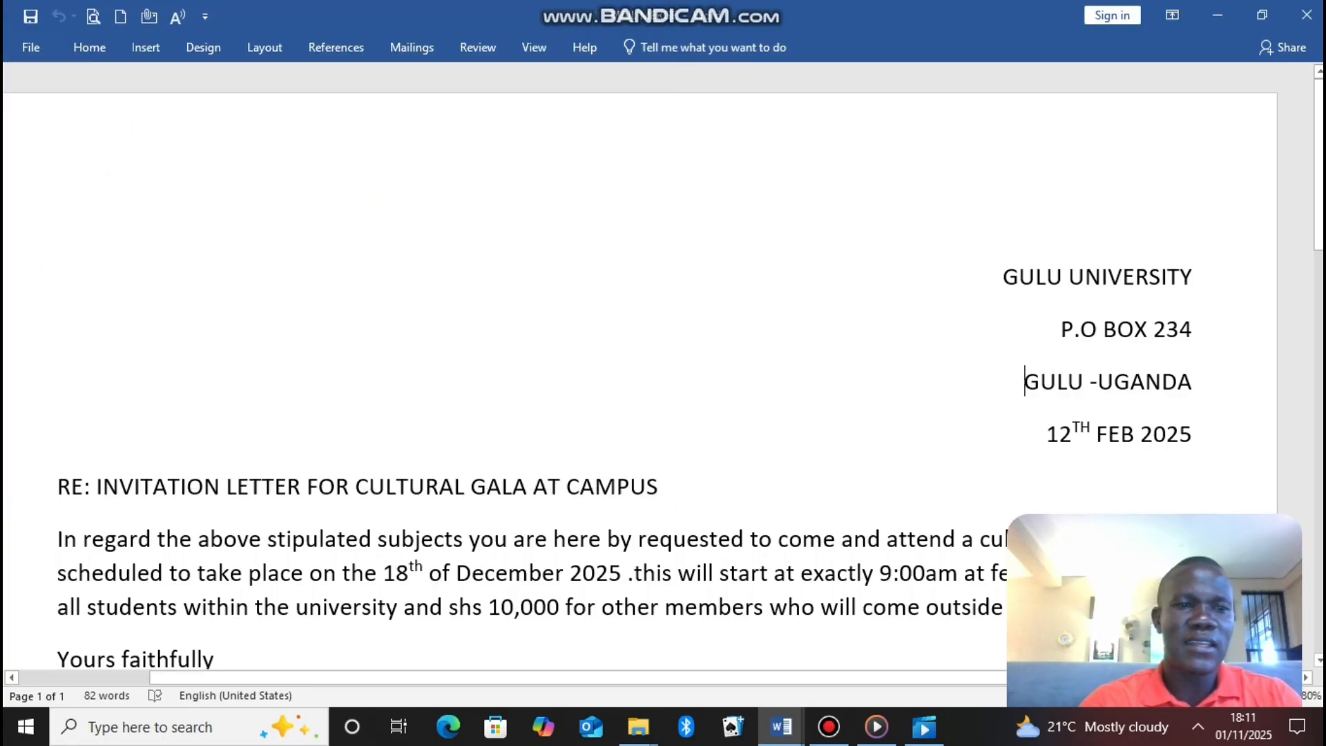
Insert an empty line above GULU -UGANDA and another between the date and the RE: subject line.
click(411, 47)
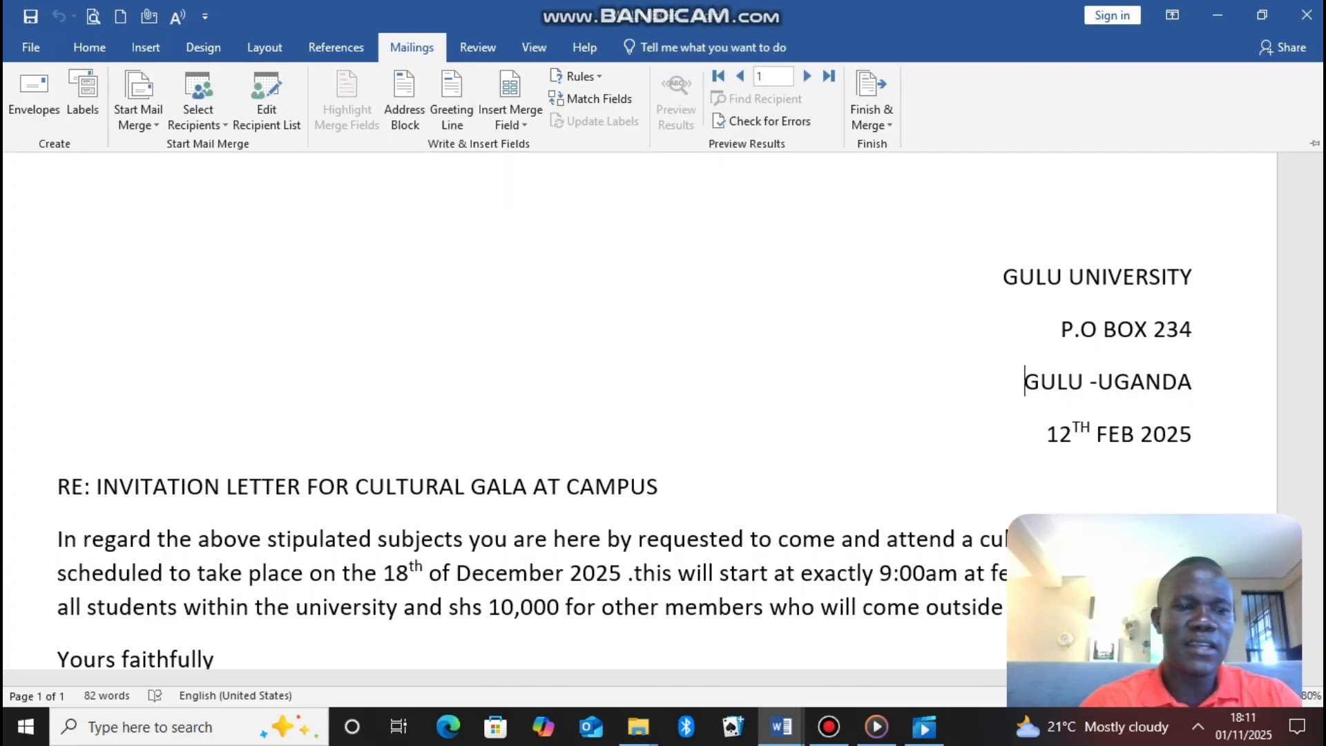
key(ctrl+F1)
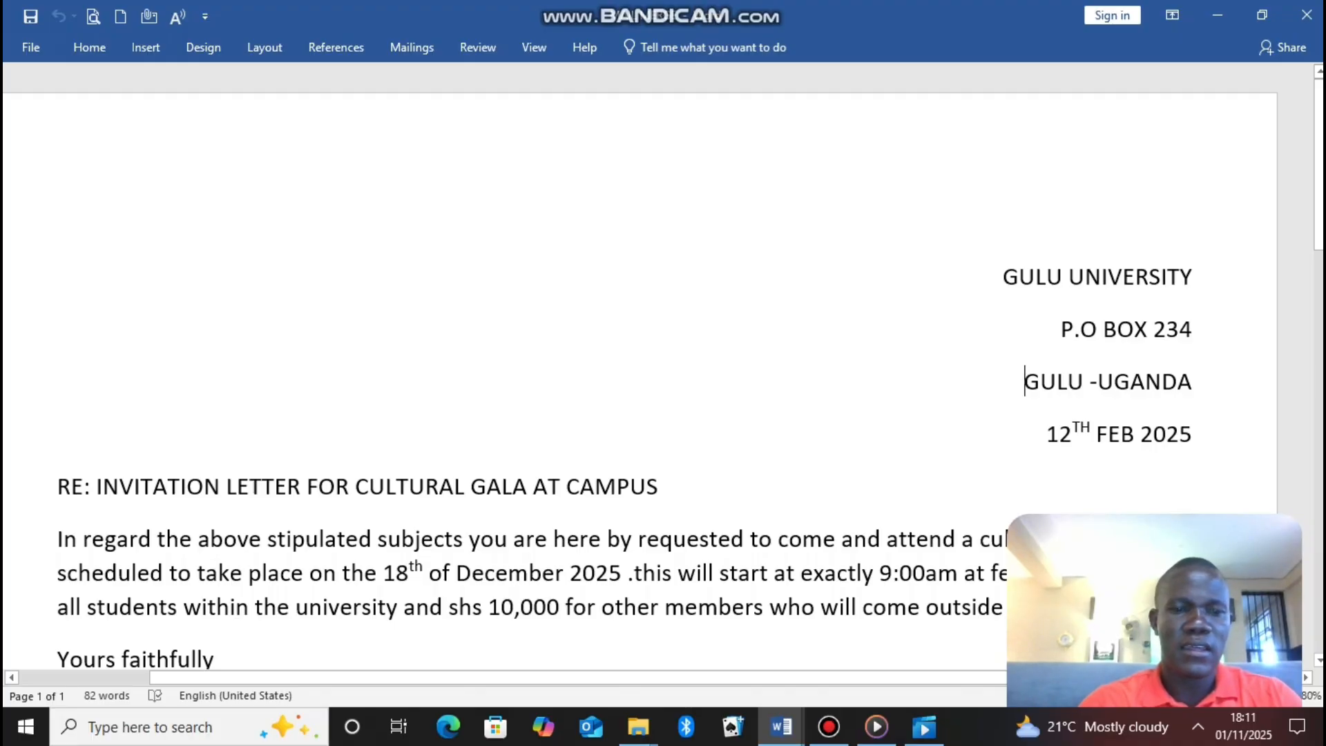
key(Return)
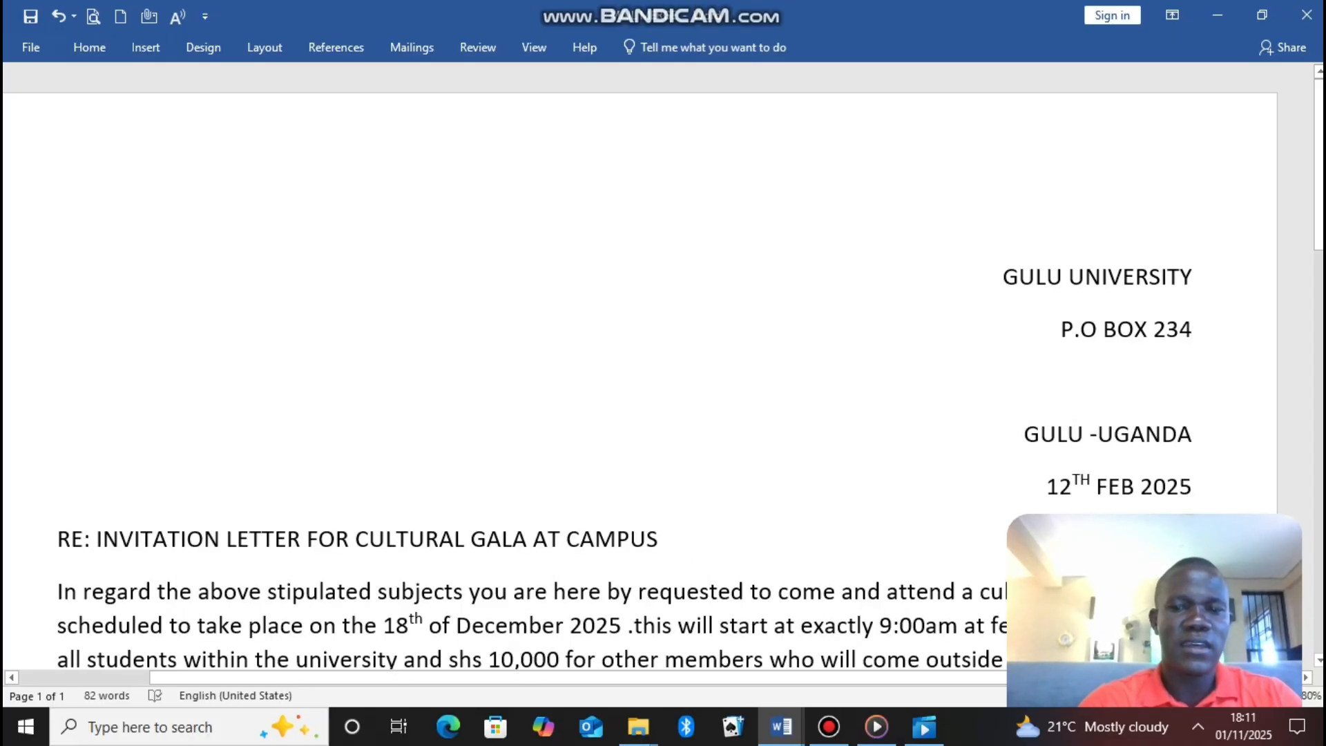
click(1193, 381)
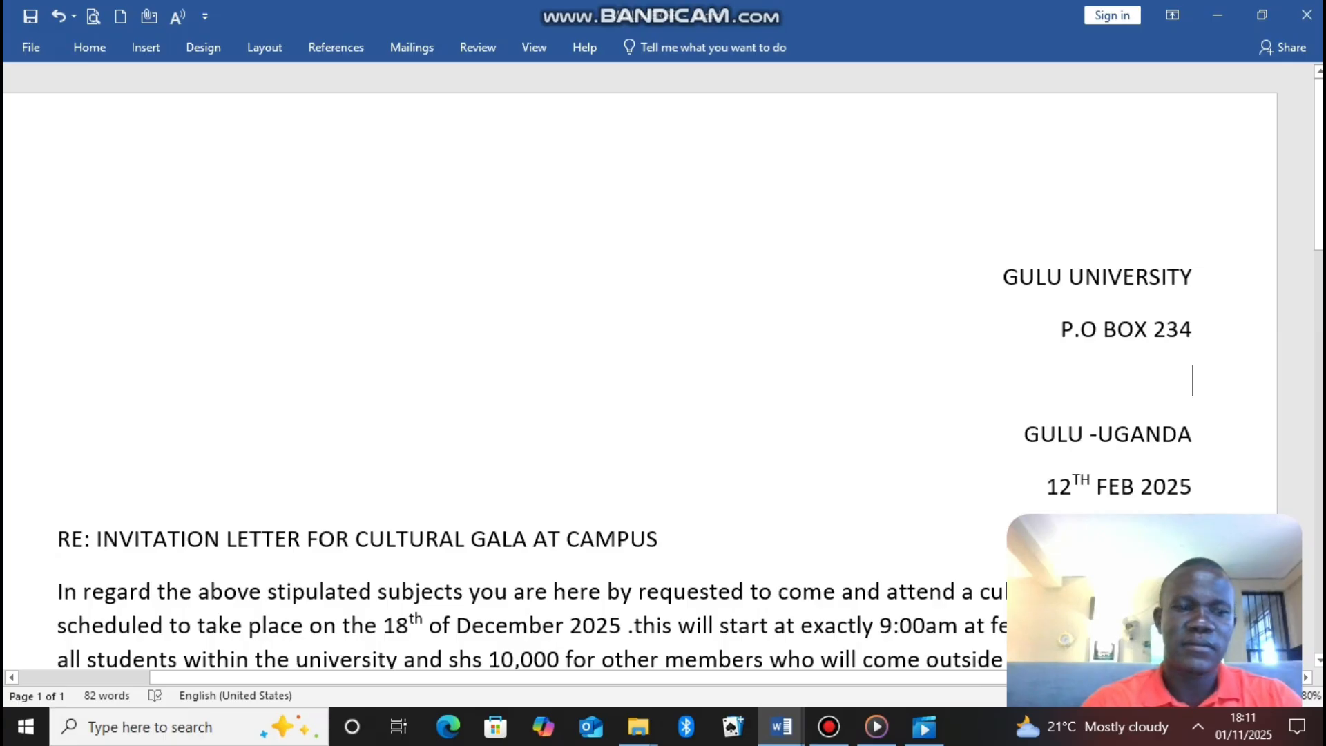
click(1047, 486)
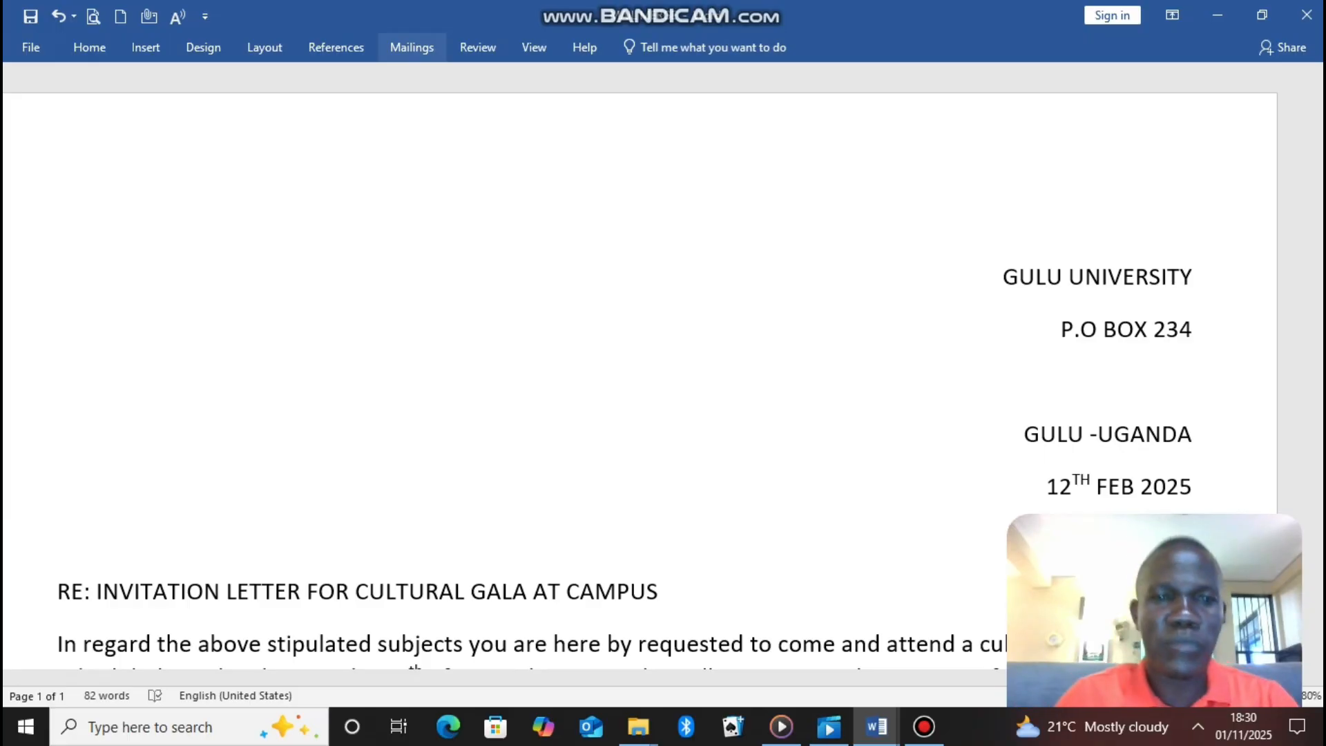
Insert a greeting line with the Dear salutation and a comma ending on the empty line above the subject line.
click(411, 48)
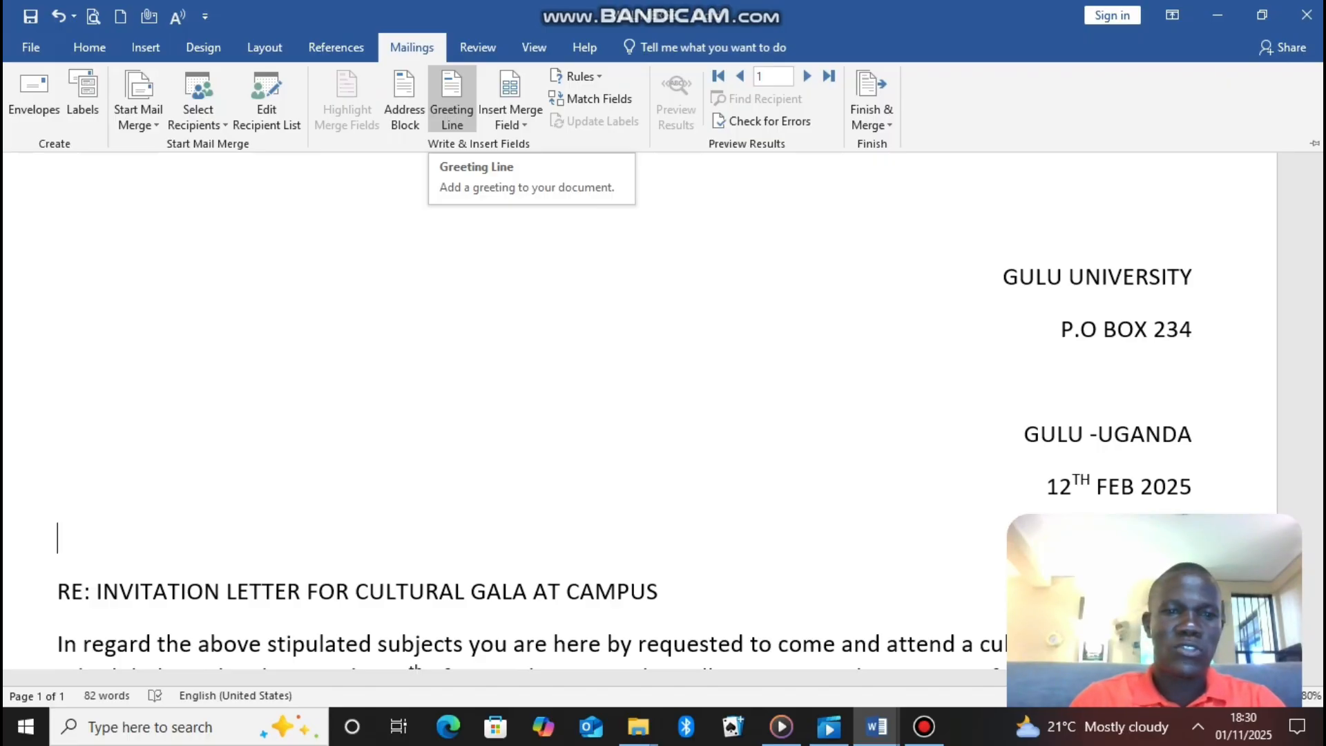
click(452, 97)
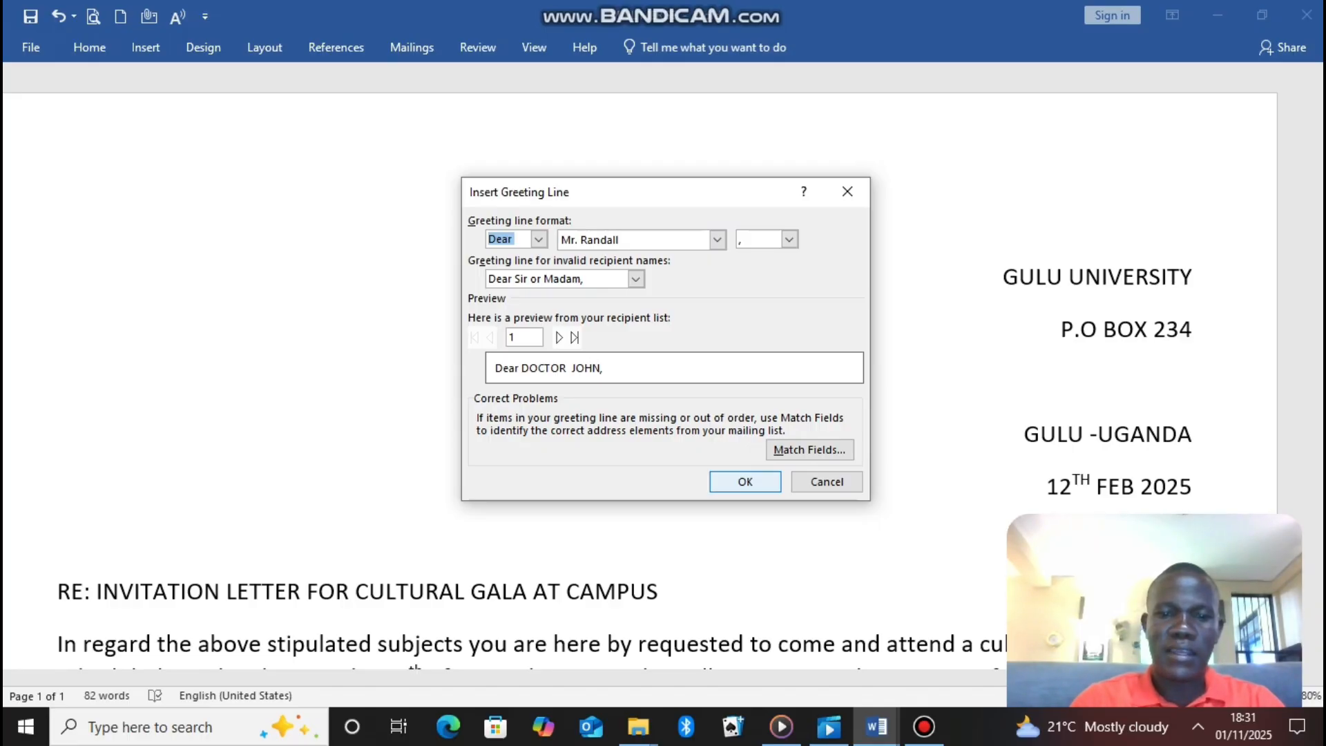
click(745, 481)
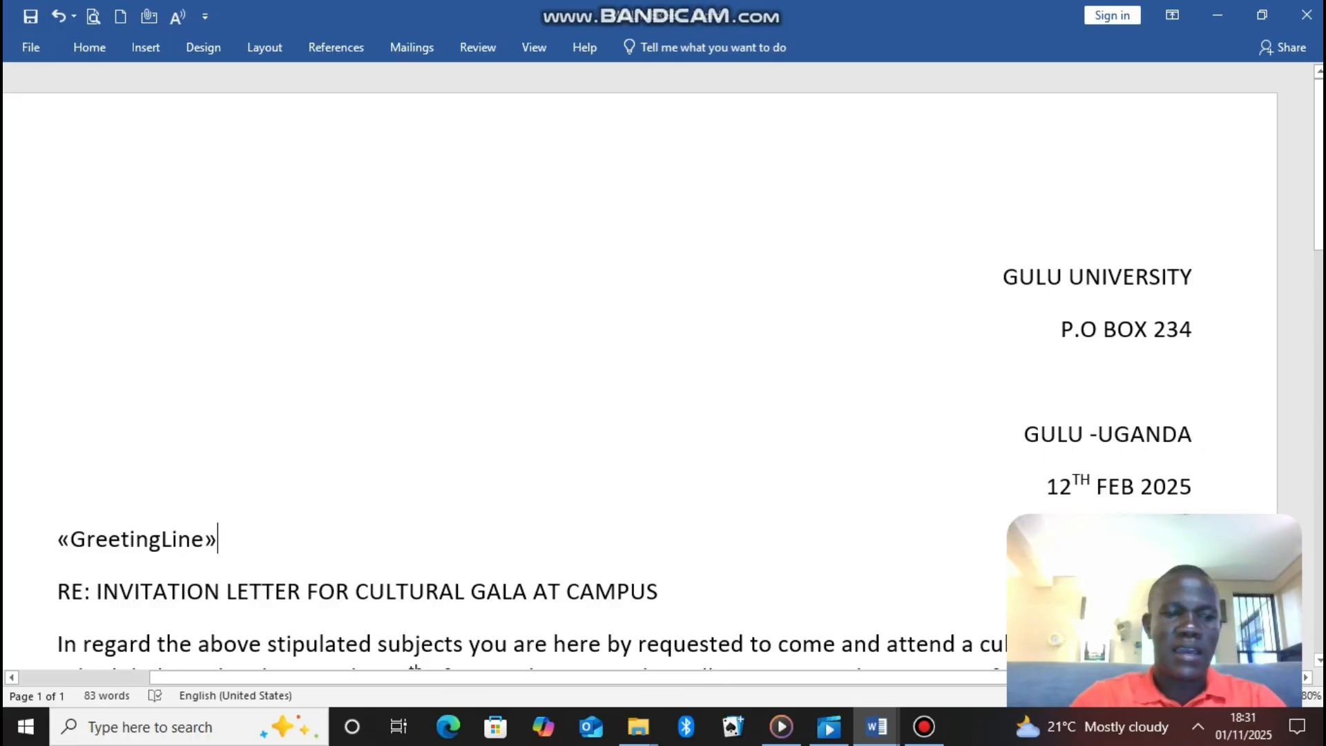
Insert the Title merge field on a new line below the greeting line.
key(Return)
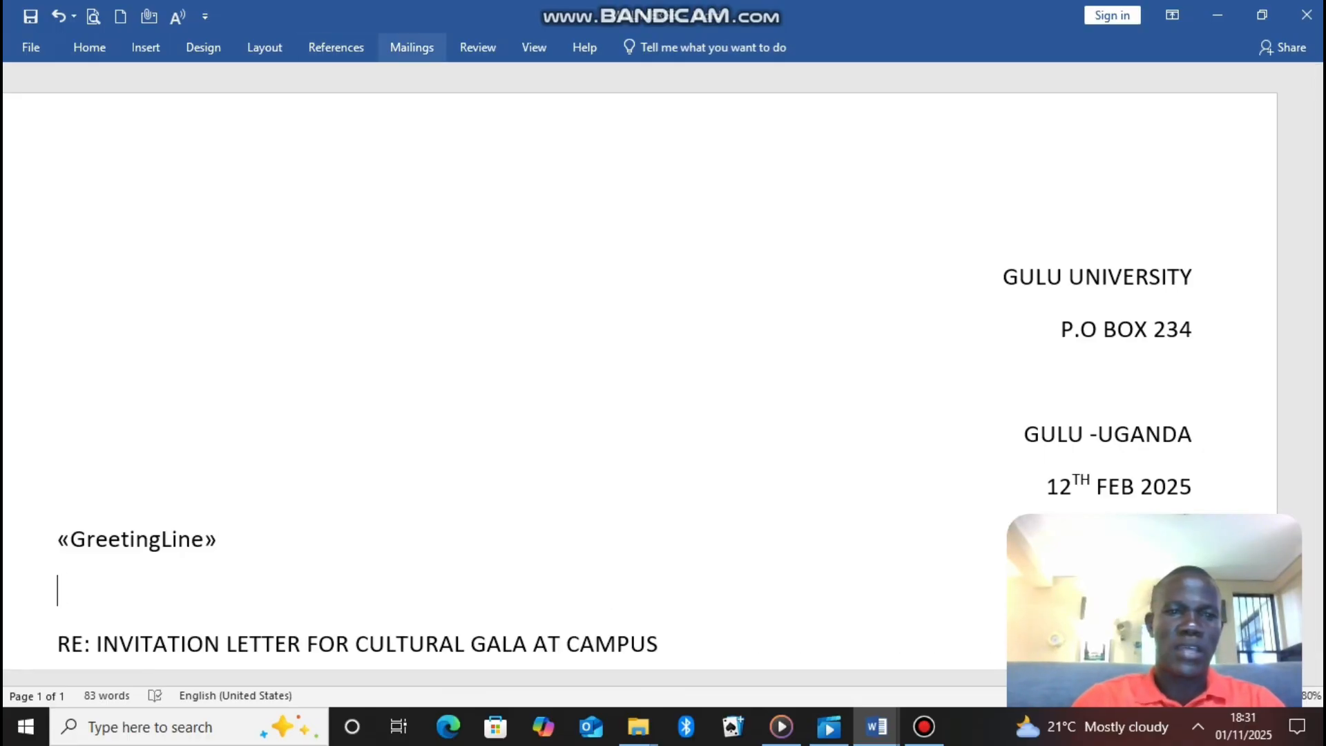
click(411, 46)
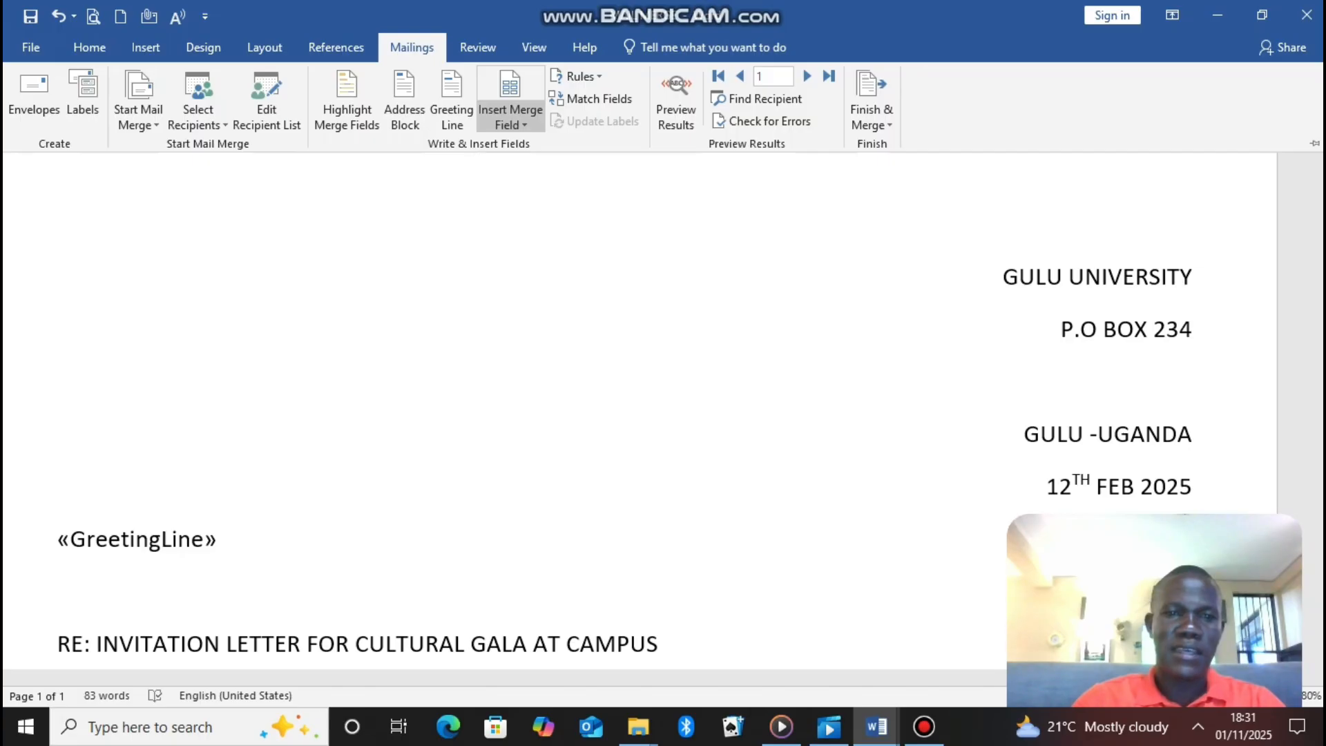
click(510, 124)
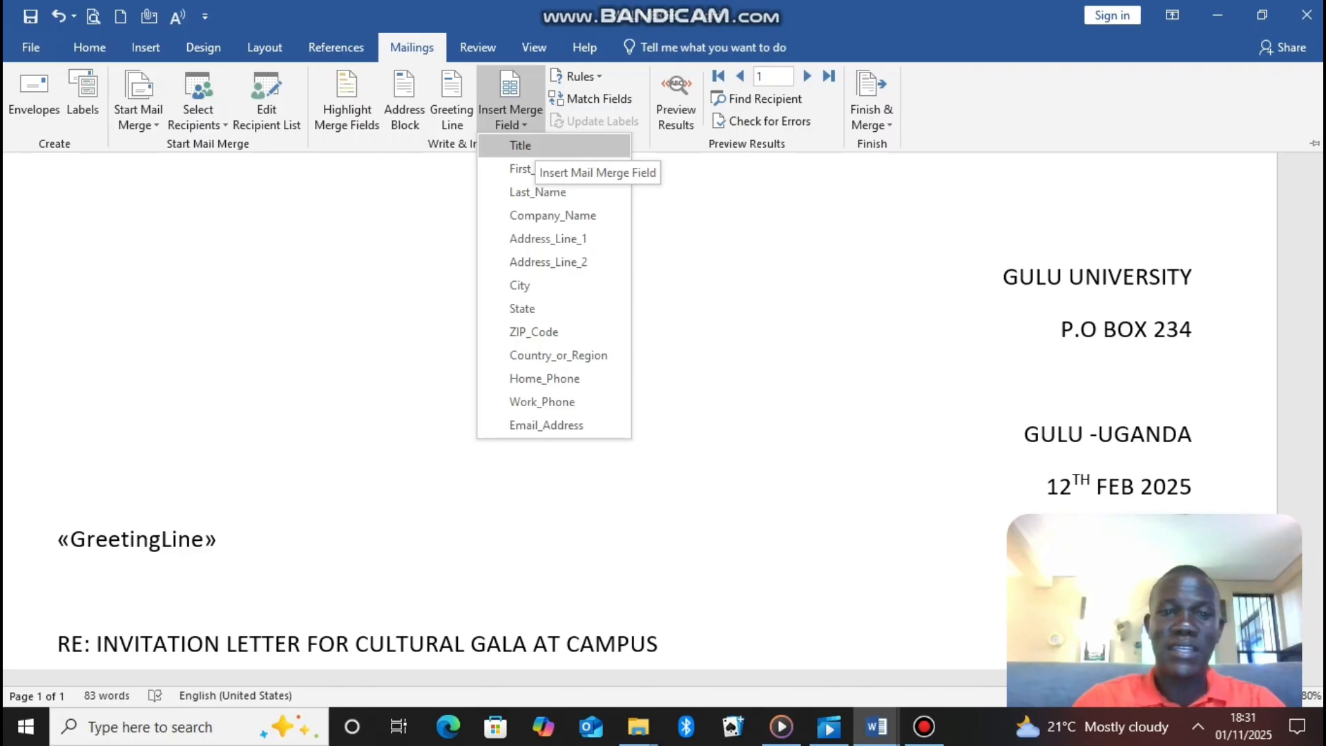
click(520, 145)
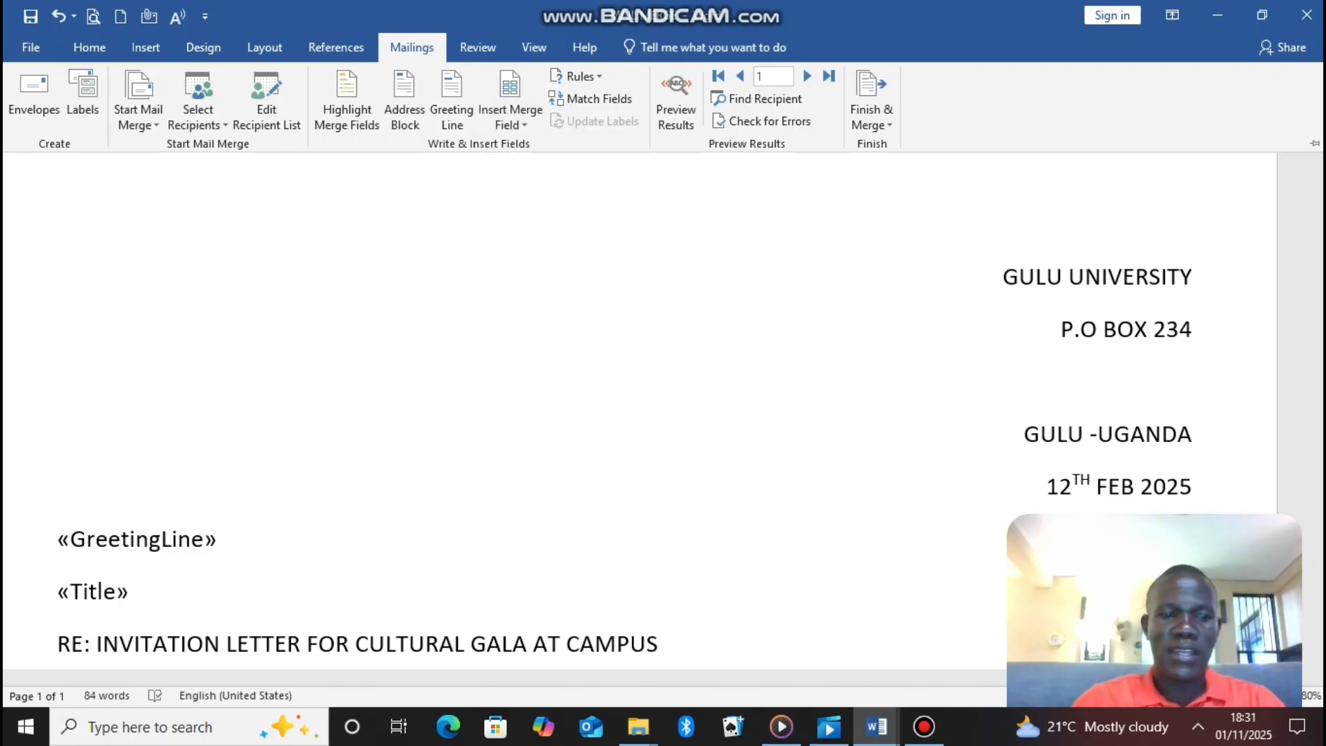
Insert the Last_Name merge field on a new line below the Title field.
click(132, 592)
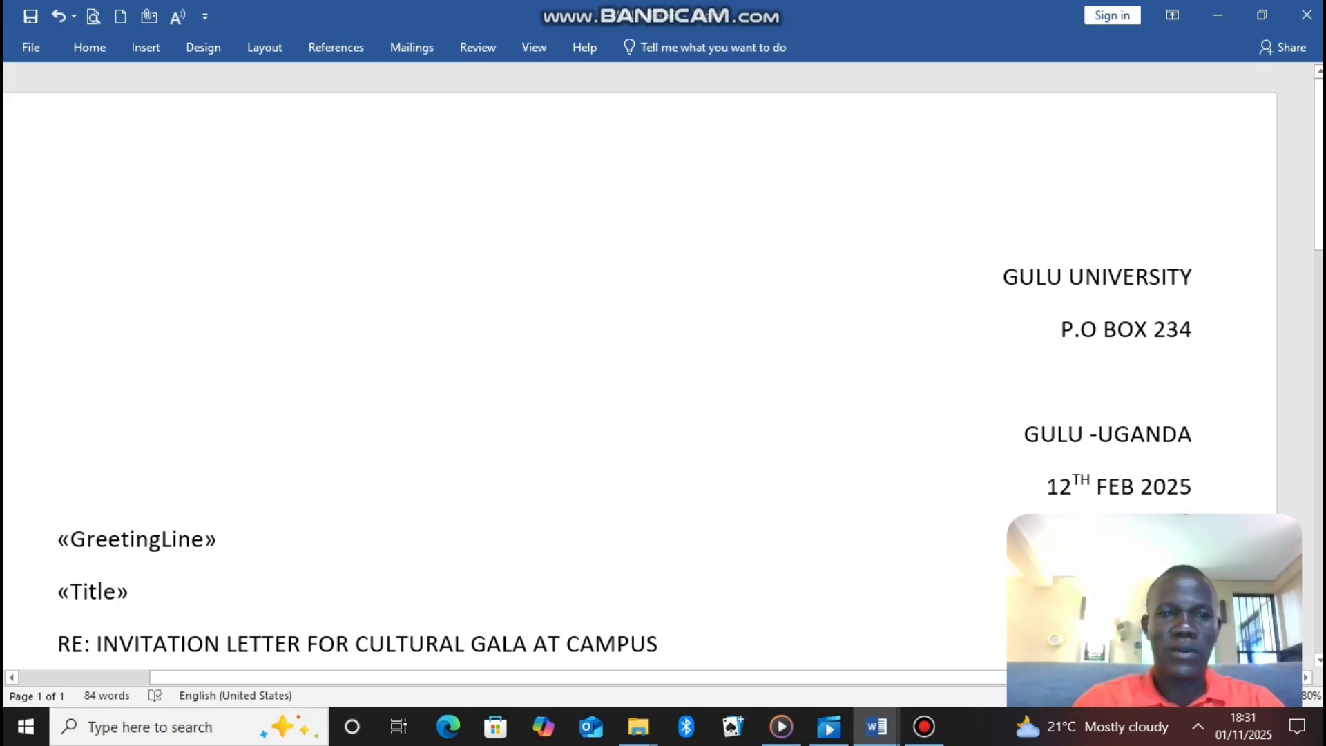
key(Return)
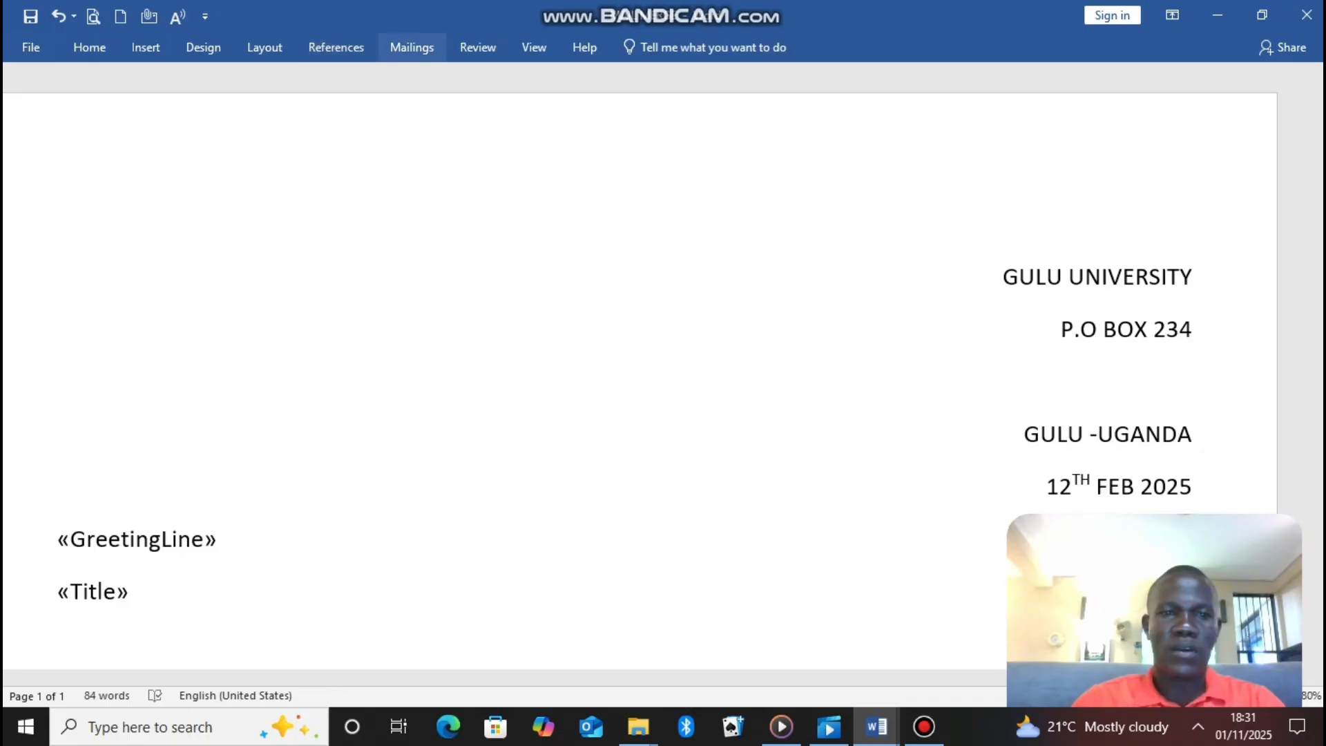
click(411, 47)
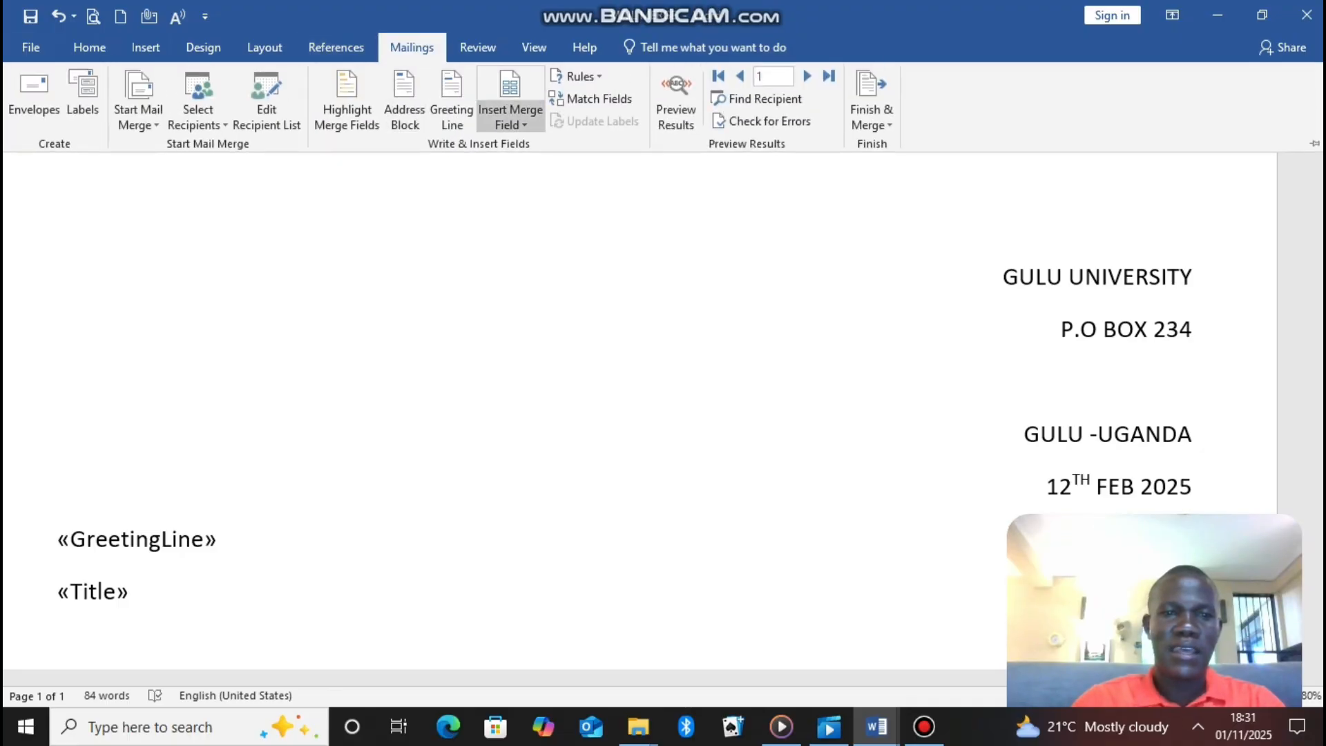
click(511, 117)
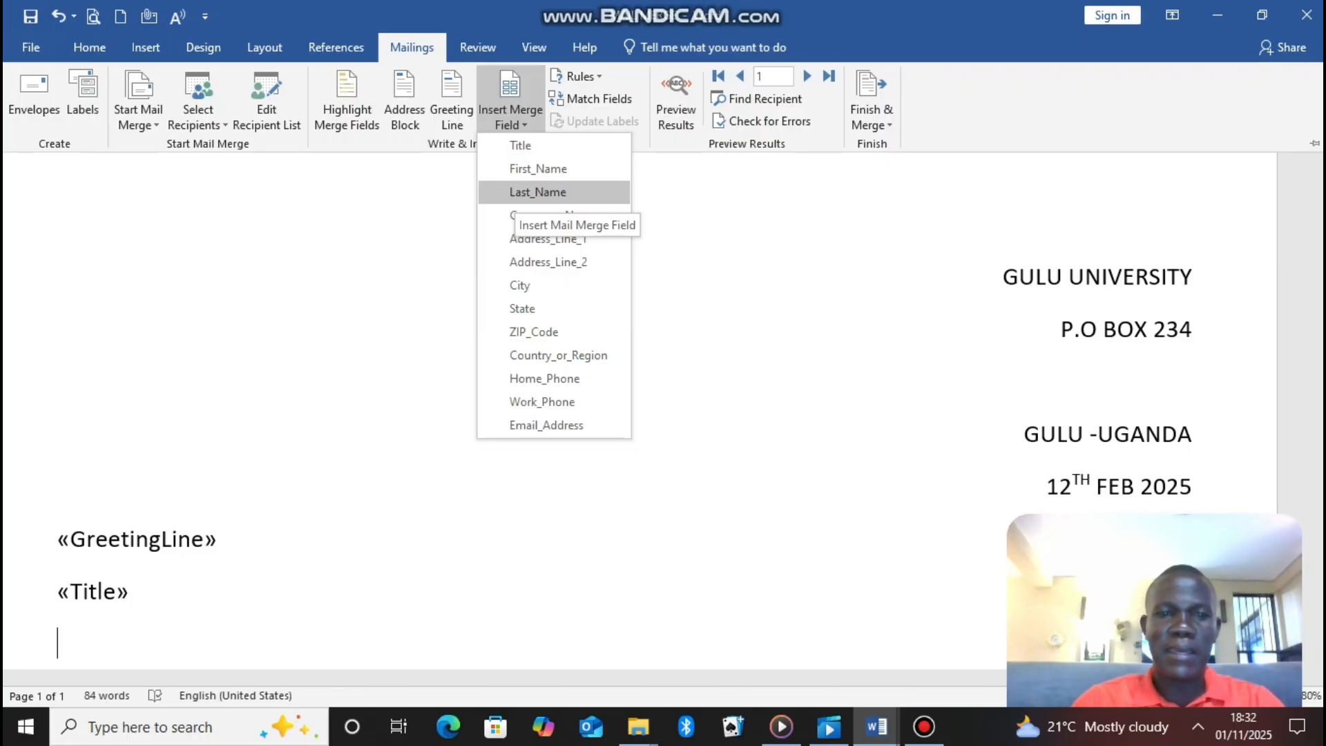
click(537, 192)
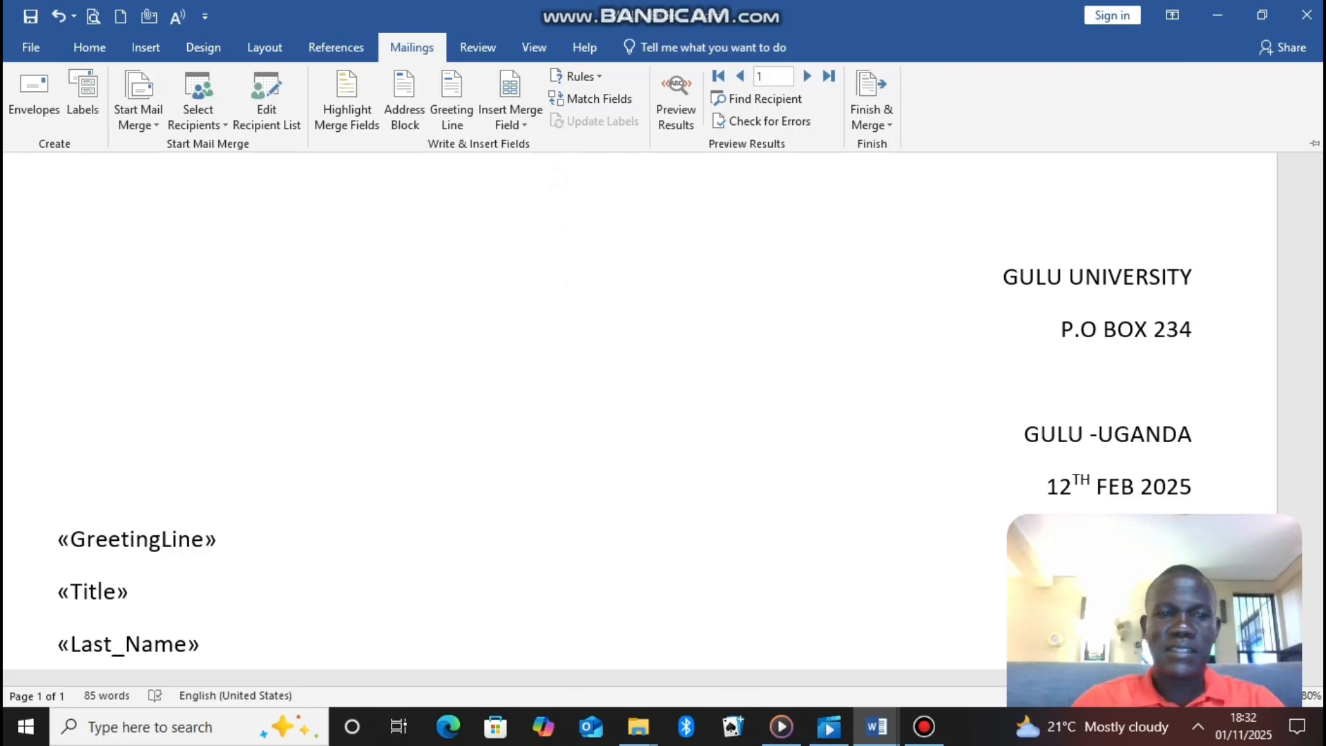
Insert the Company_Name merge field on a new line below the Last_Name field.
key(Return)
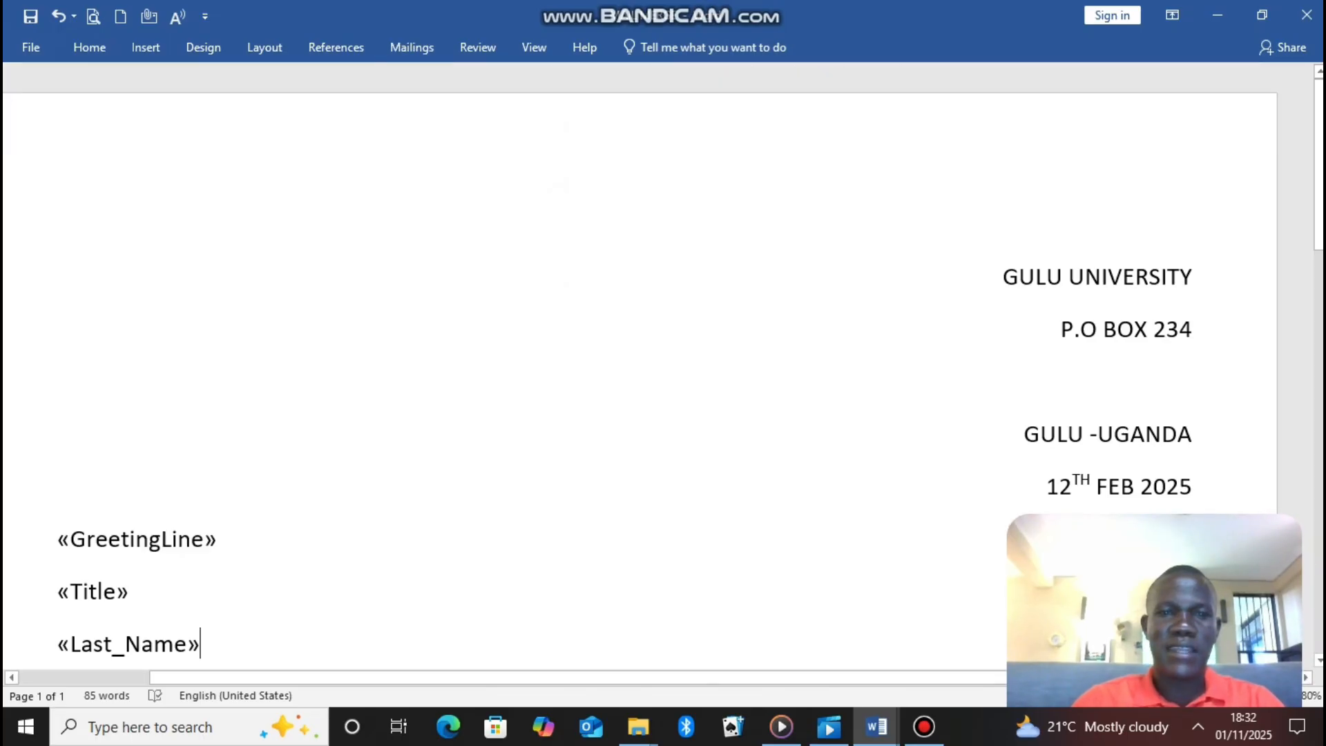
key(Return)
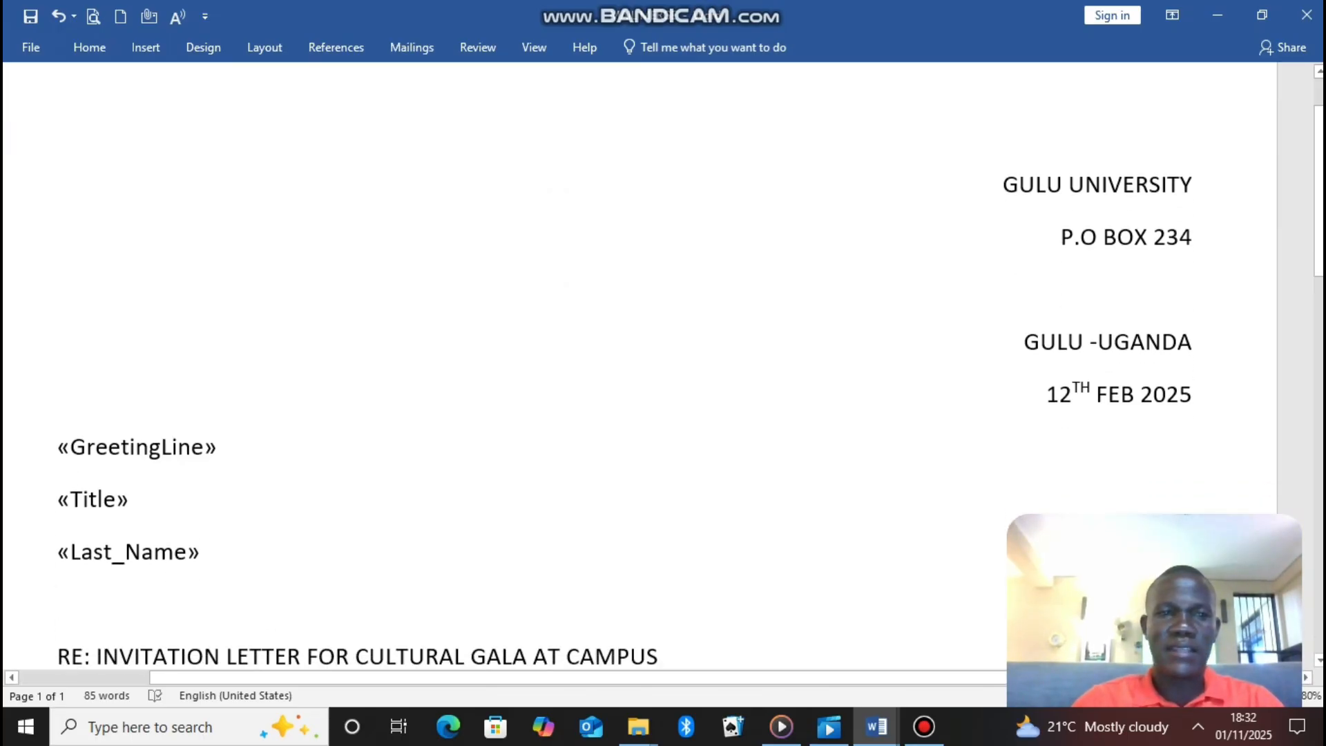
click(411, 47)
click(509, 117)
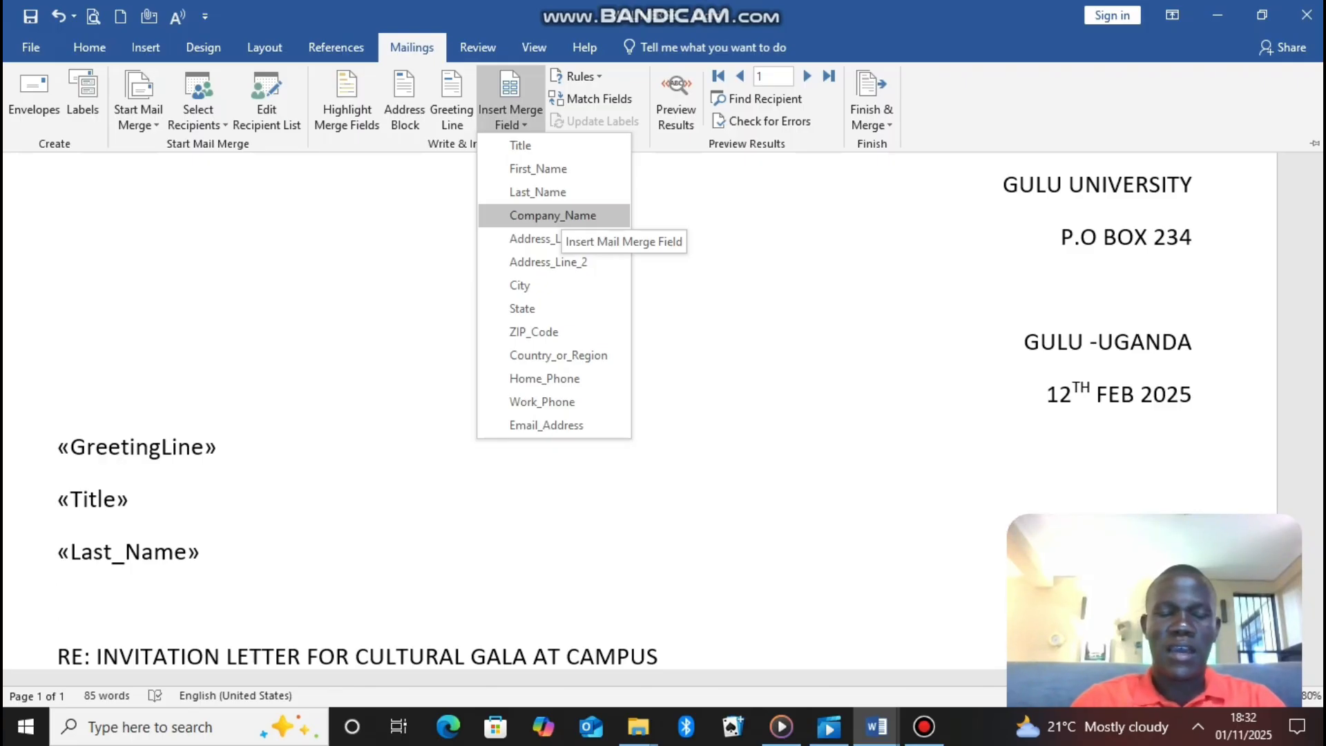
click(552, 215)
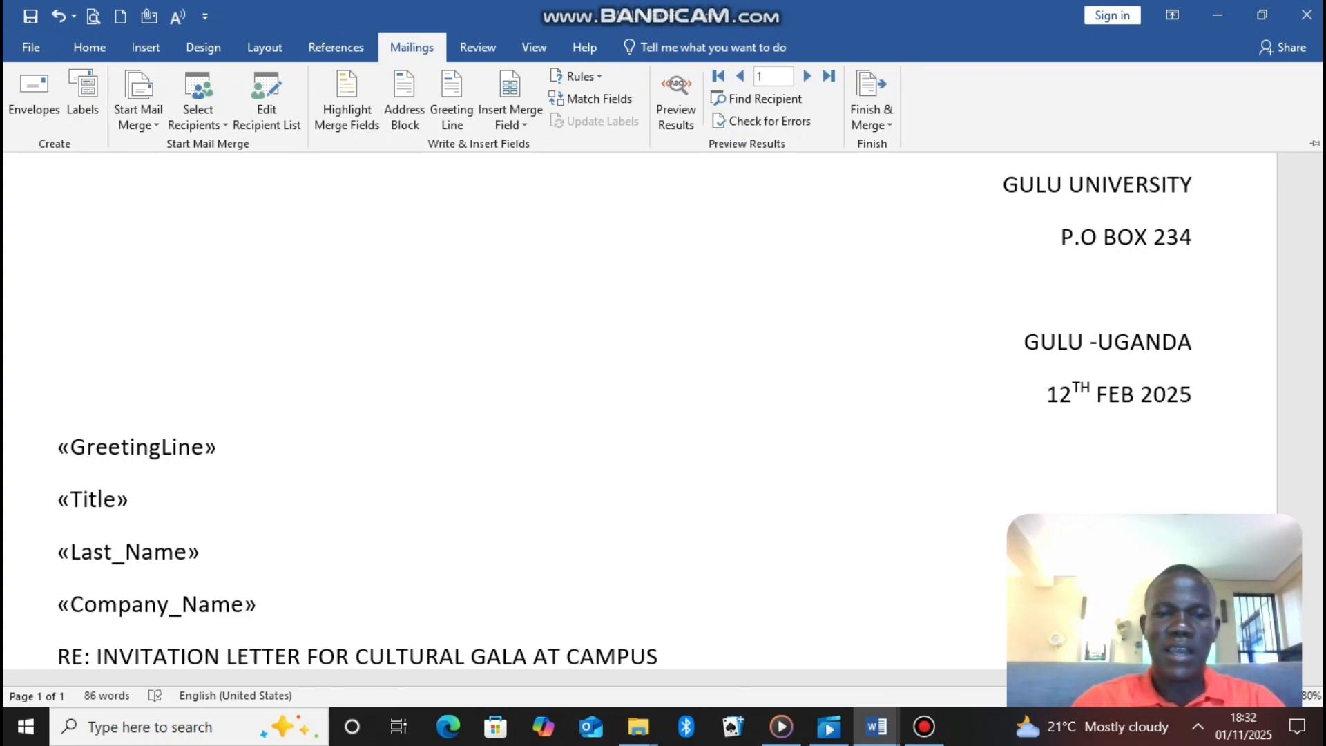
Insert the Address_Line_1 merge field on a new line below the Company_Name field.
click(510, 117)
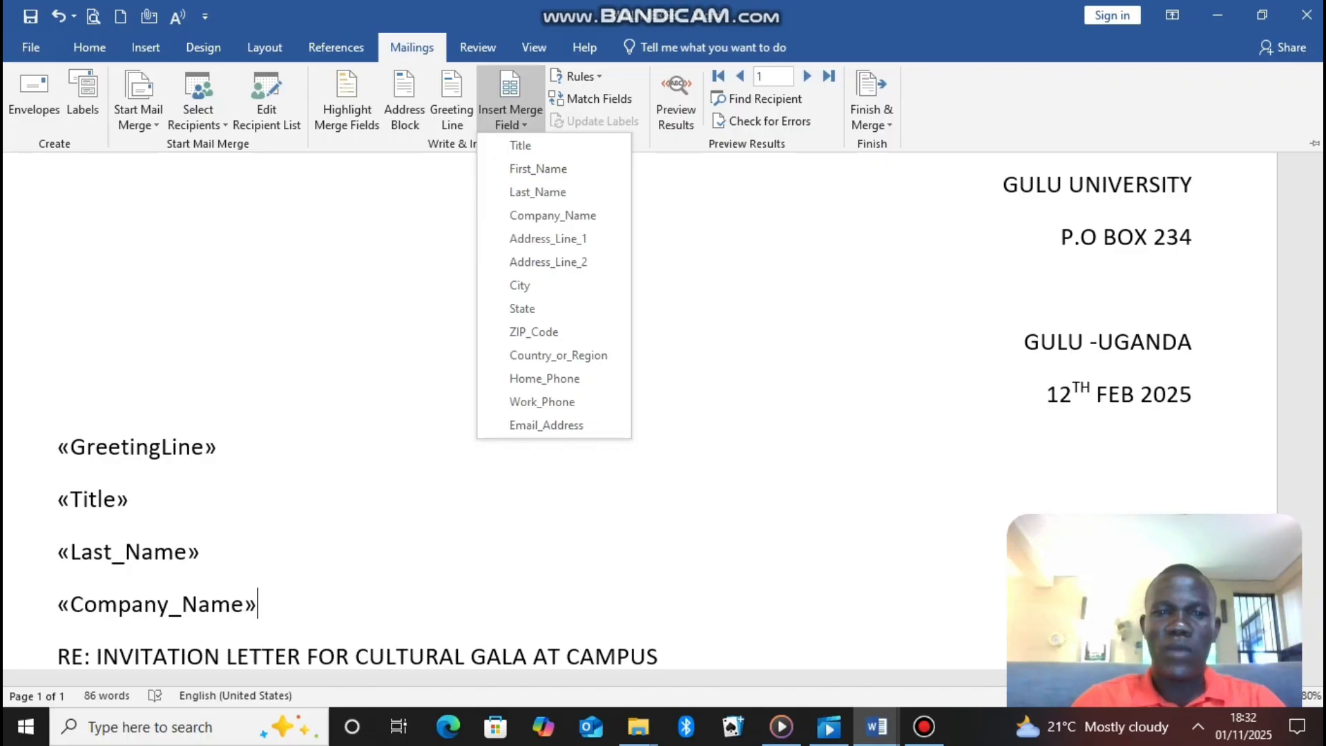
key(Escape)
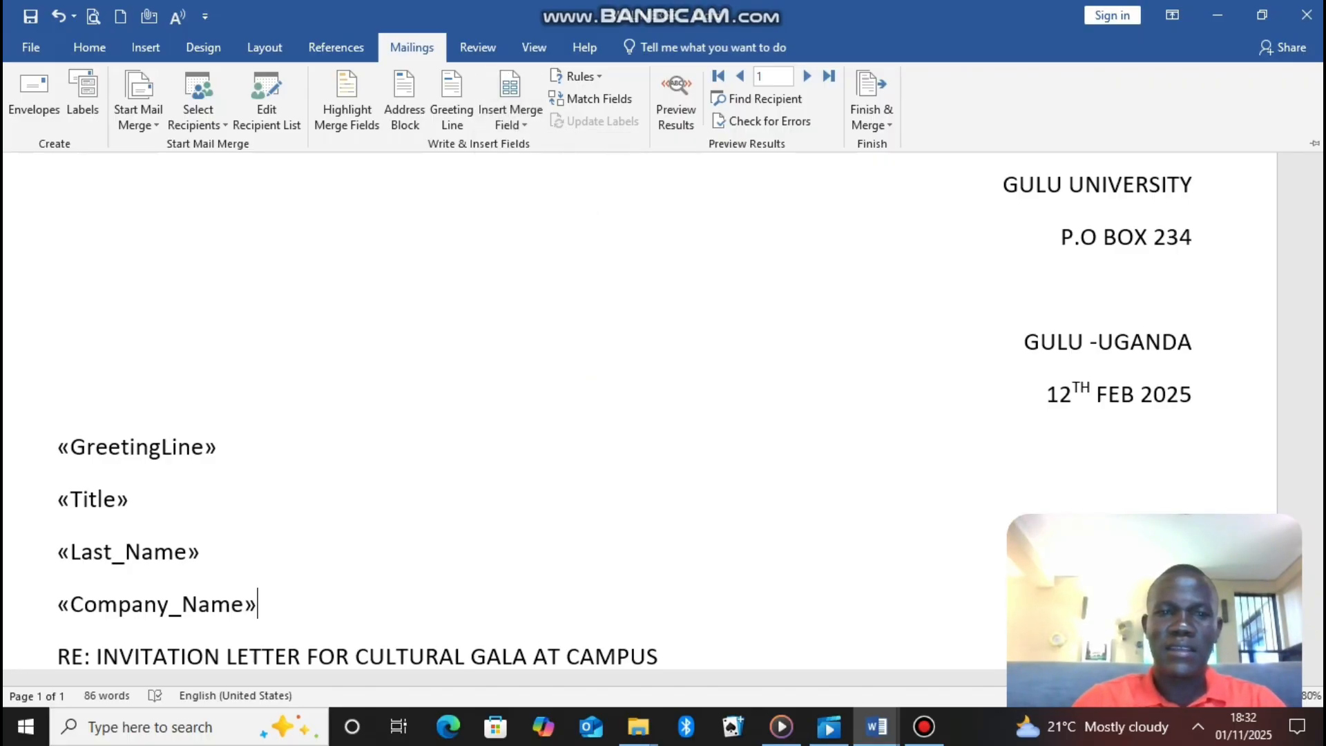
key(ctrl+F1)
key(Return)
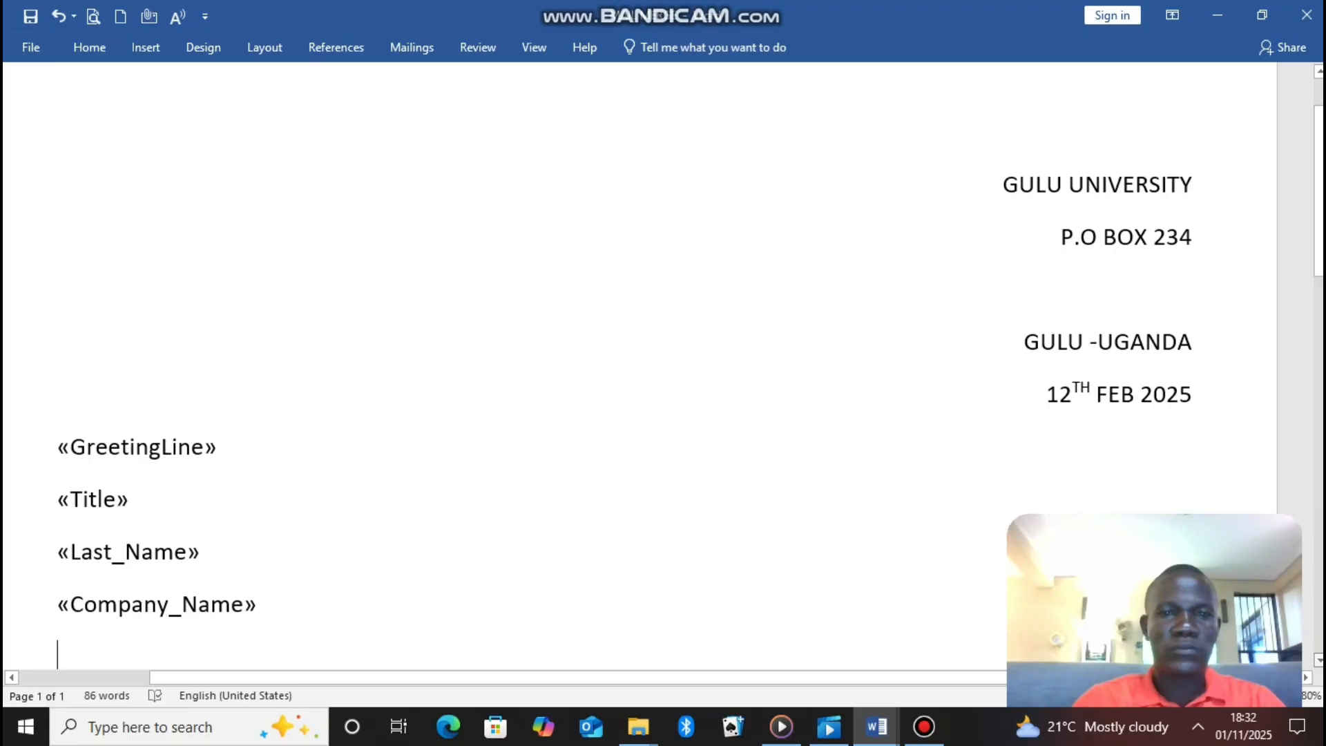
scroll(663, 372, down, 2)
scroll(663, 373, down, 1)
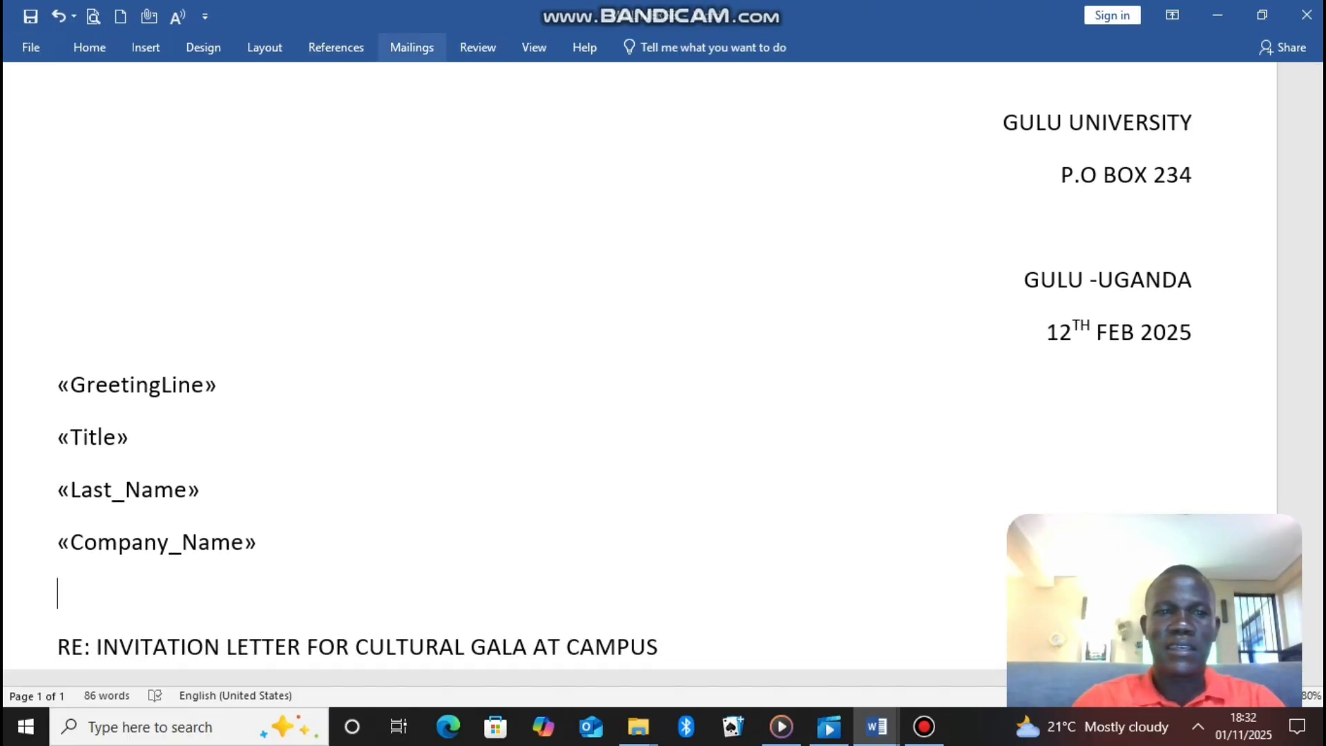
click(412, 47)
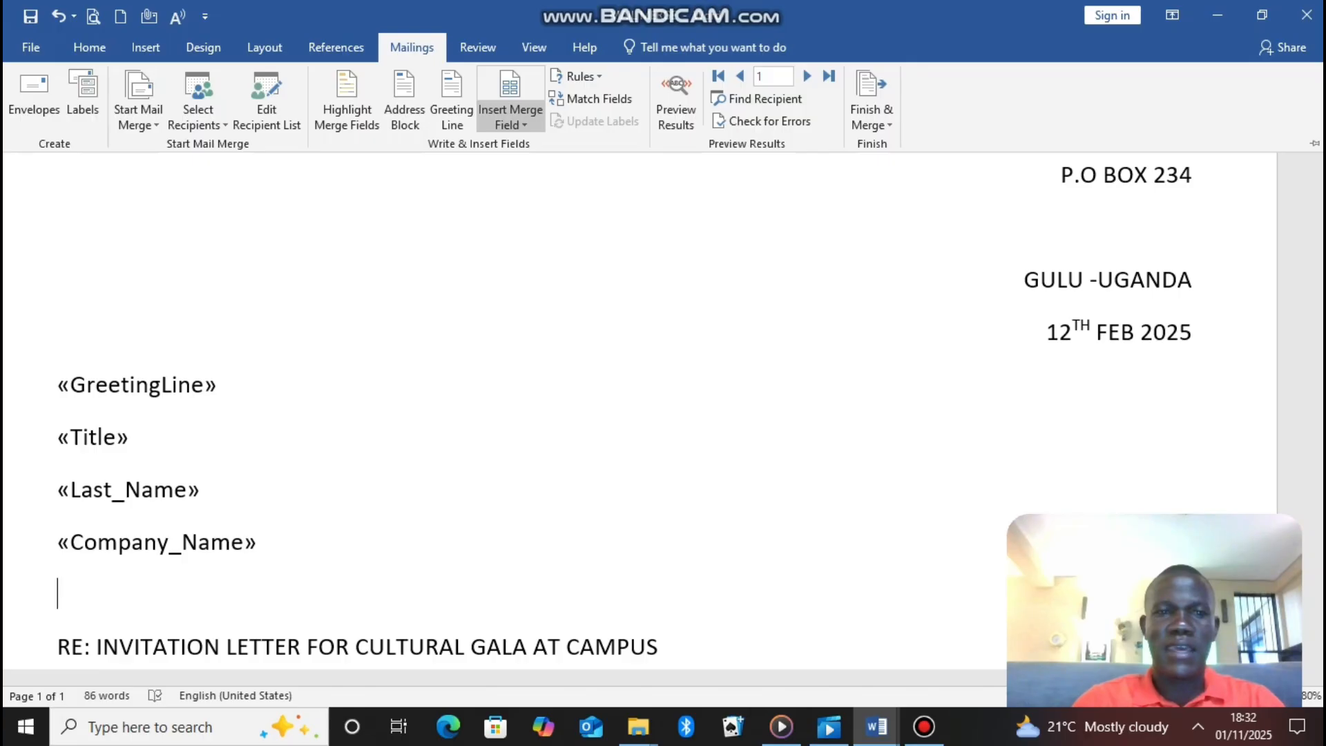
click(510, 117)
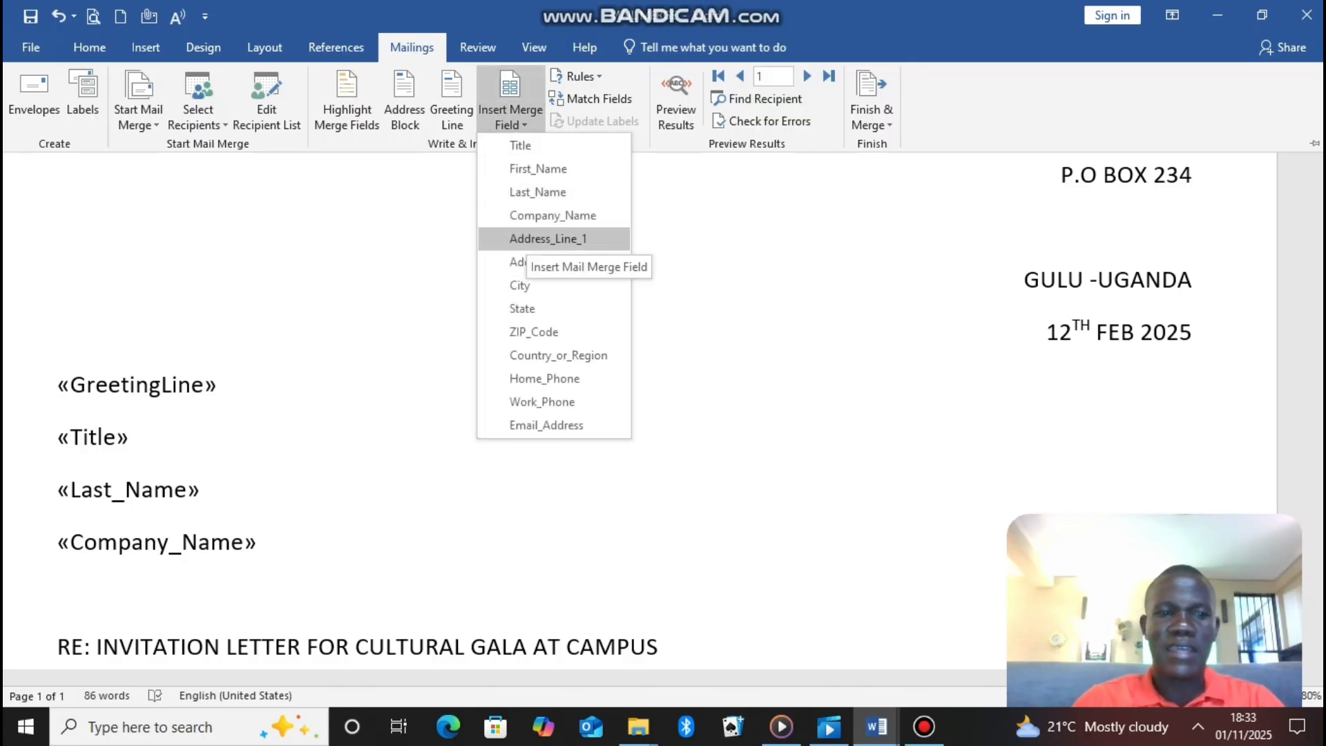
click(526, 241)
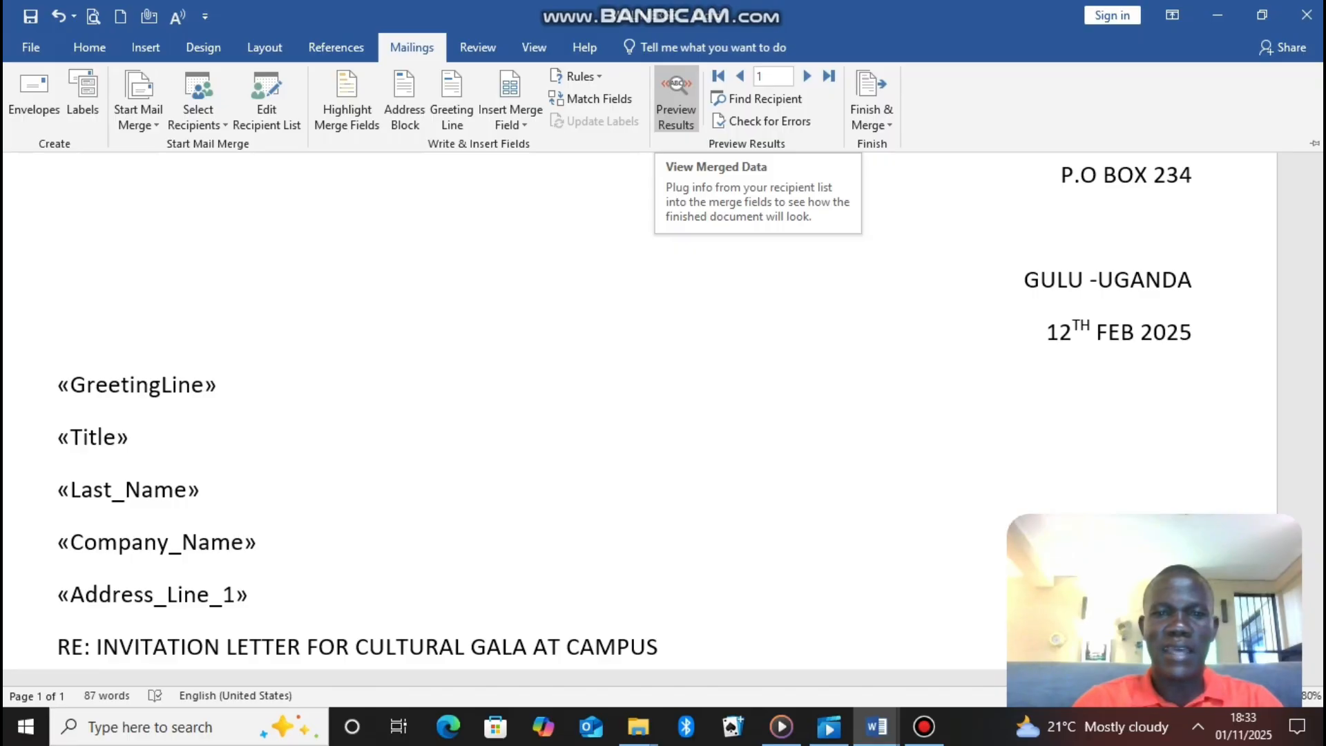
Preview the merged letter with recipient data, switching between the first and second records.
click(675, 103)
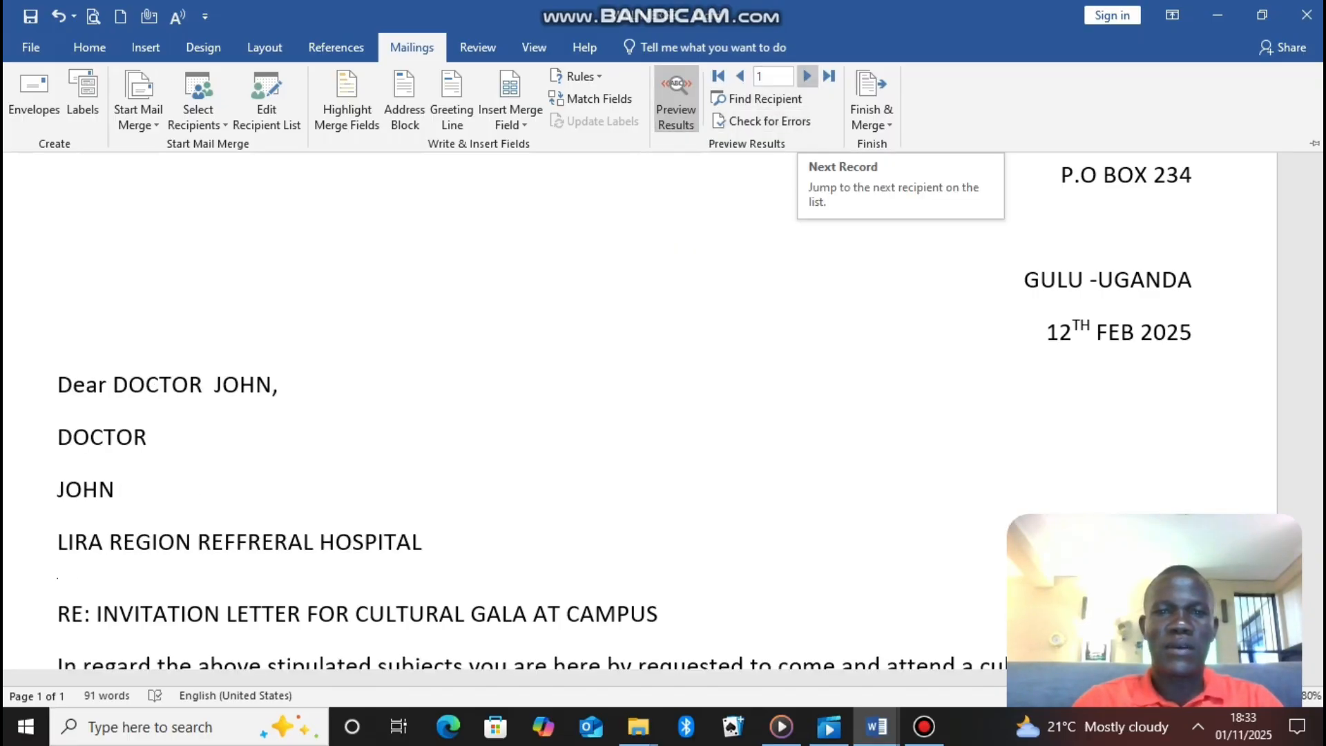
click(807, 76)
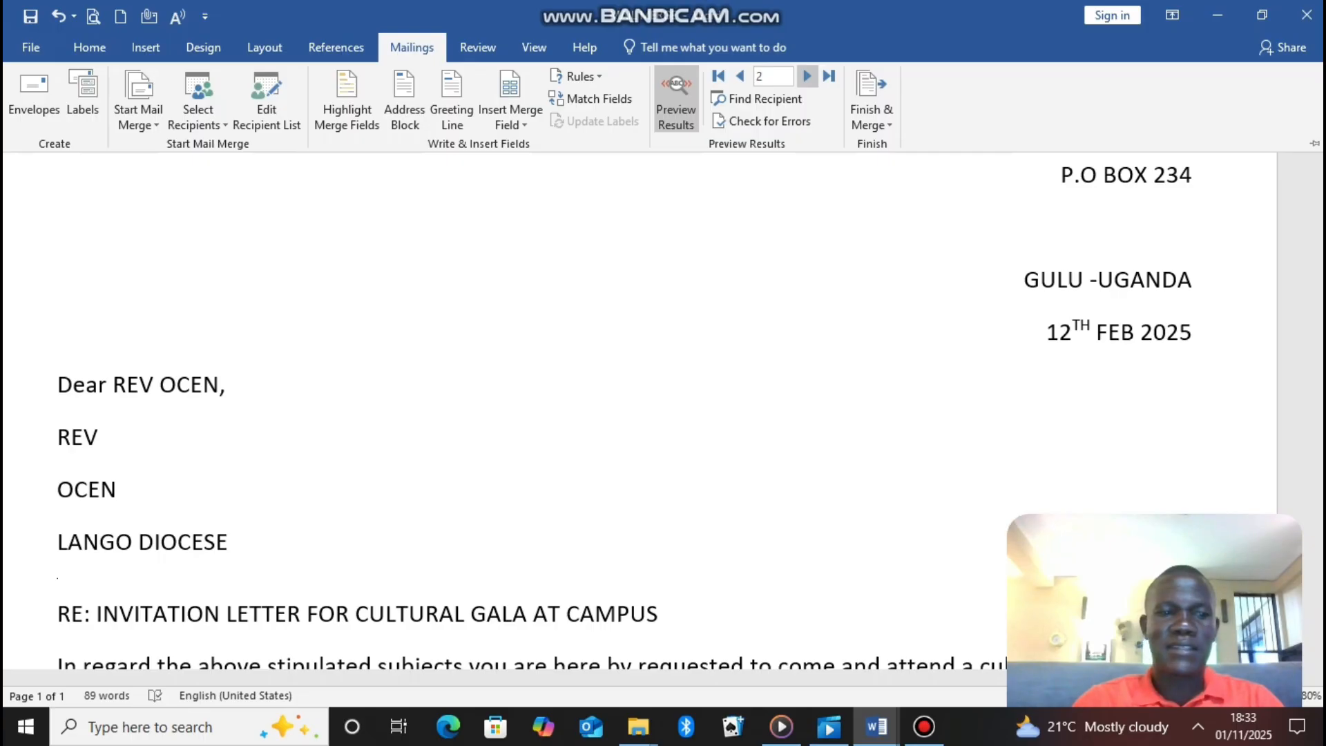
click(739, 76)
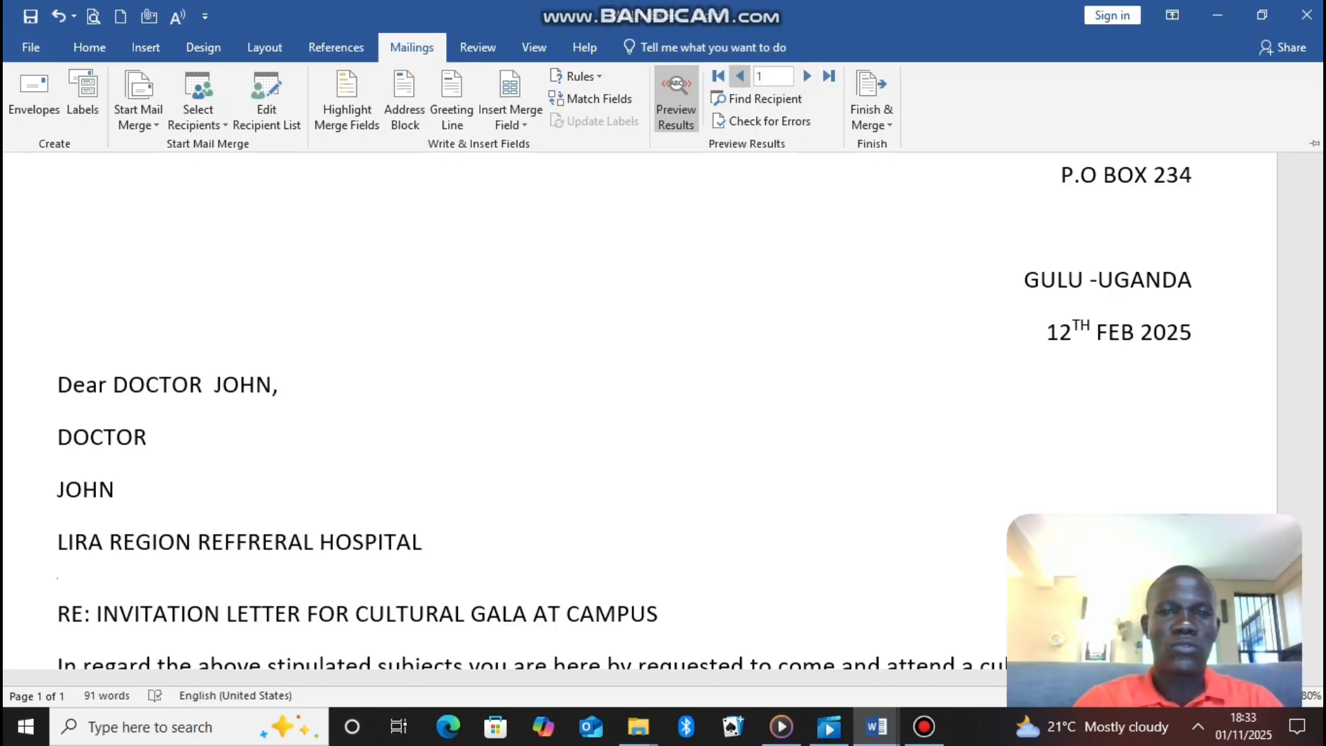
click(807, 76)
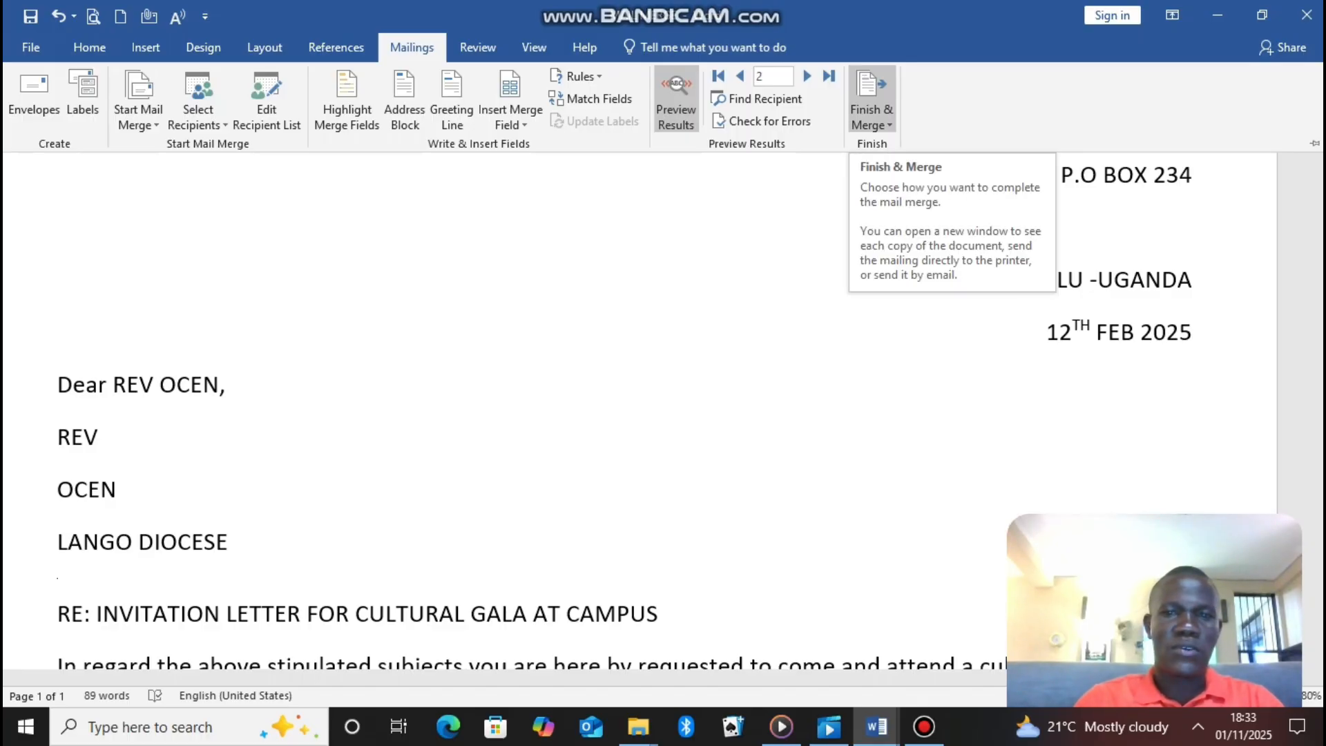
Finish the mail merge by merging all records into a new document of individual, editable letters.
click(871, 118)
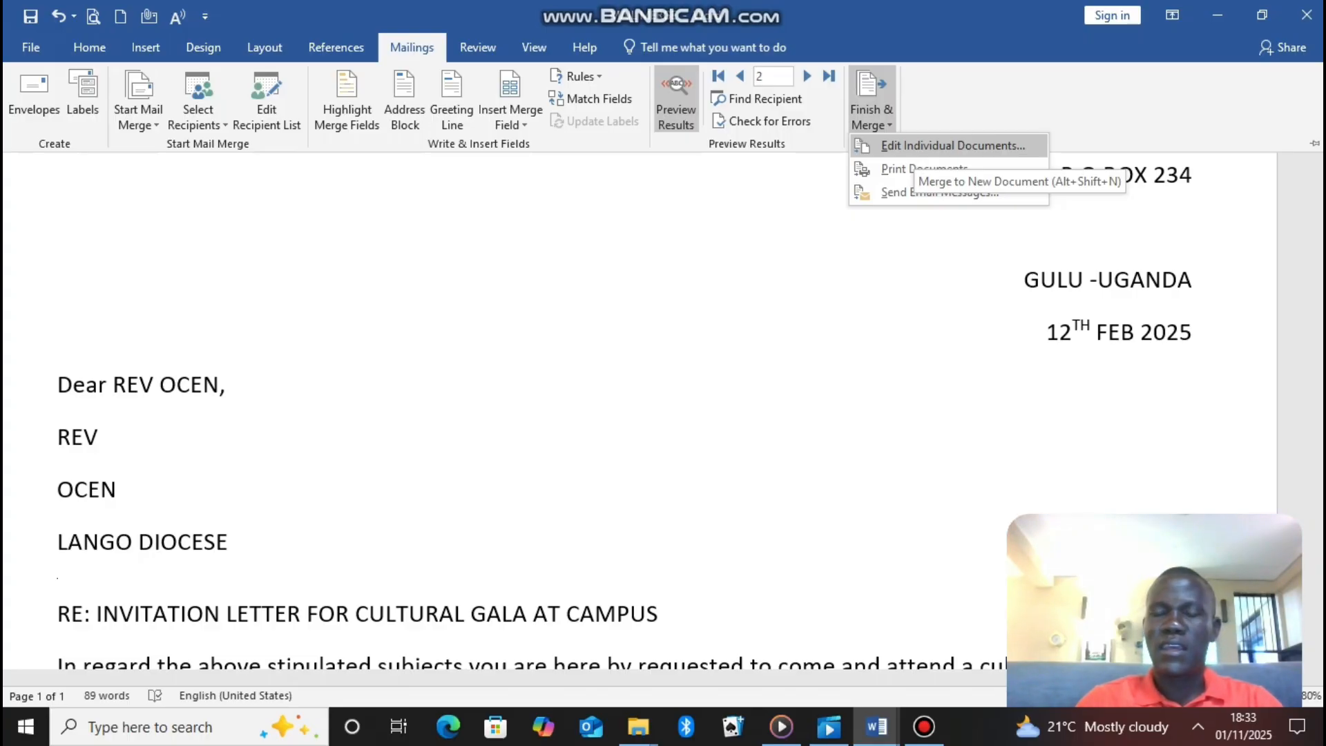
click(914, 146)
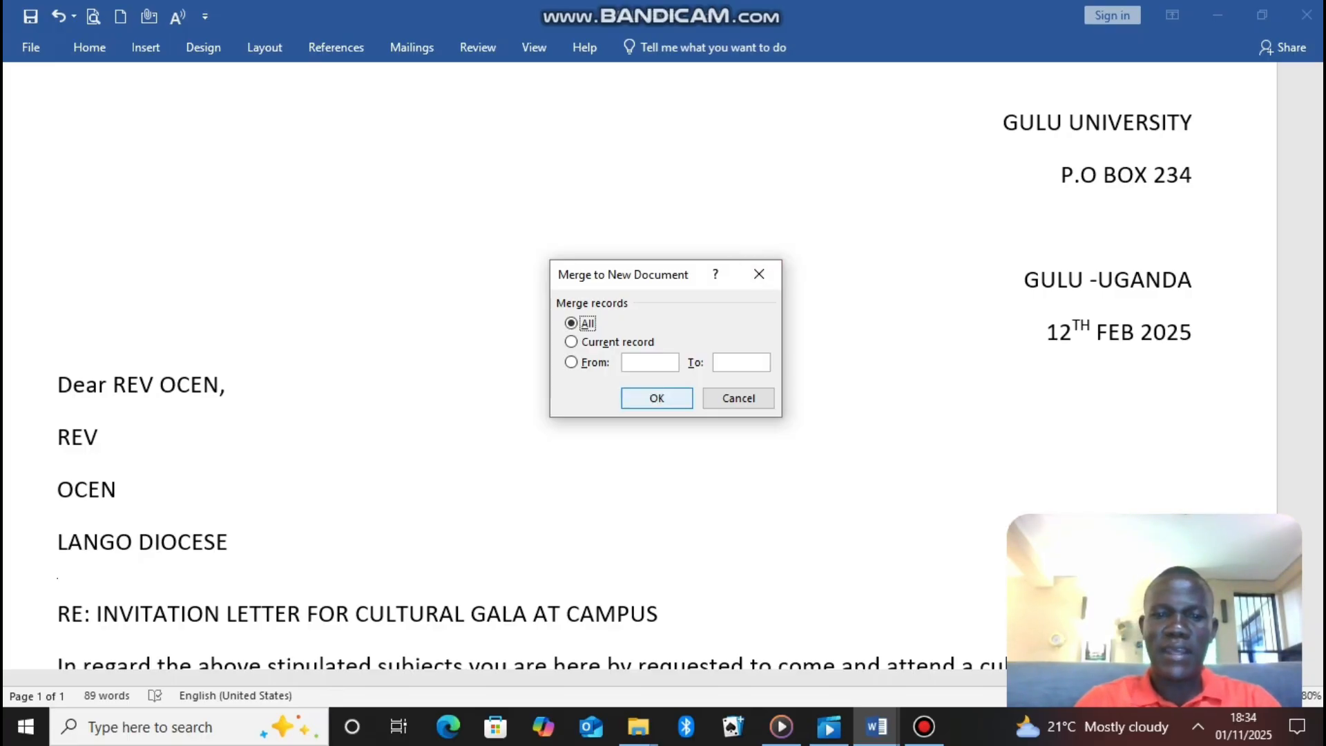
key(Return)
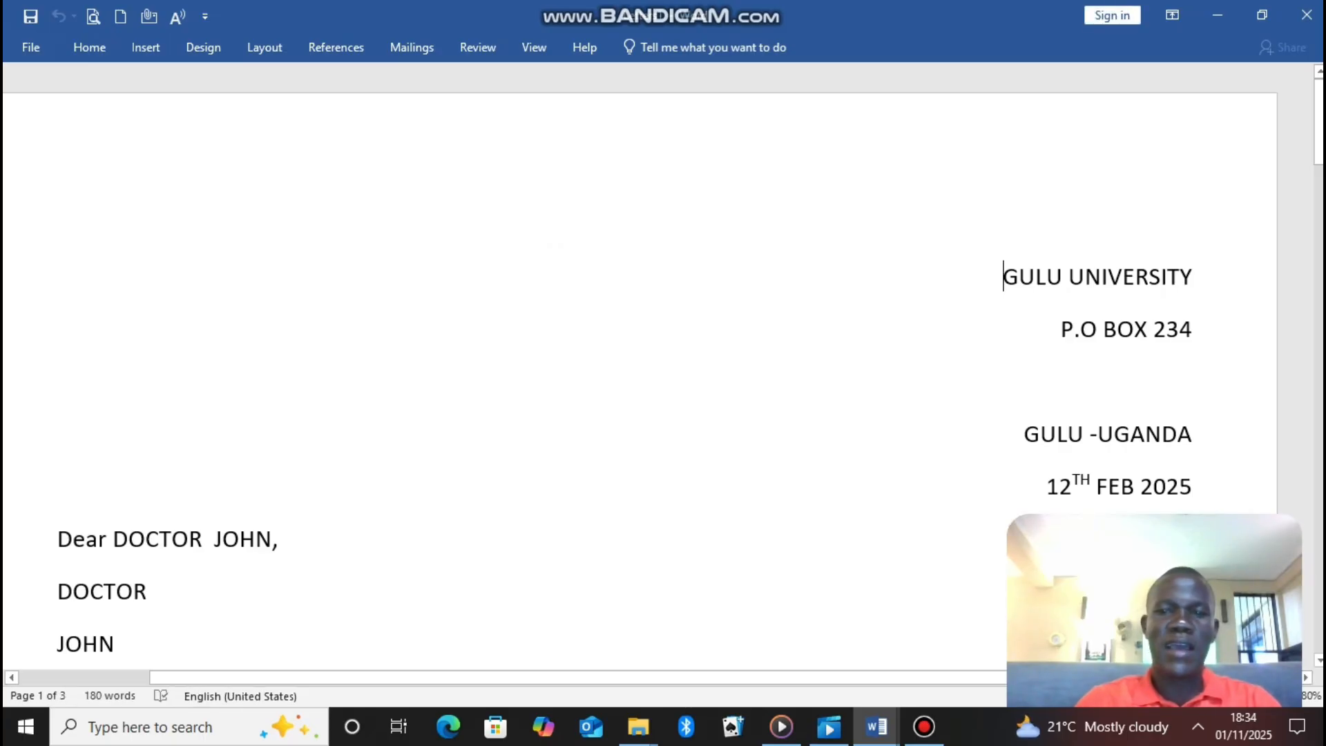
Review the merged letters through to the last page and back, checking each recipient's greeting, title, name and organization.
scroll(640, 366, down, 3)
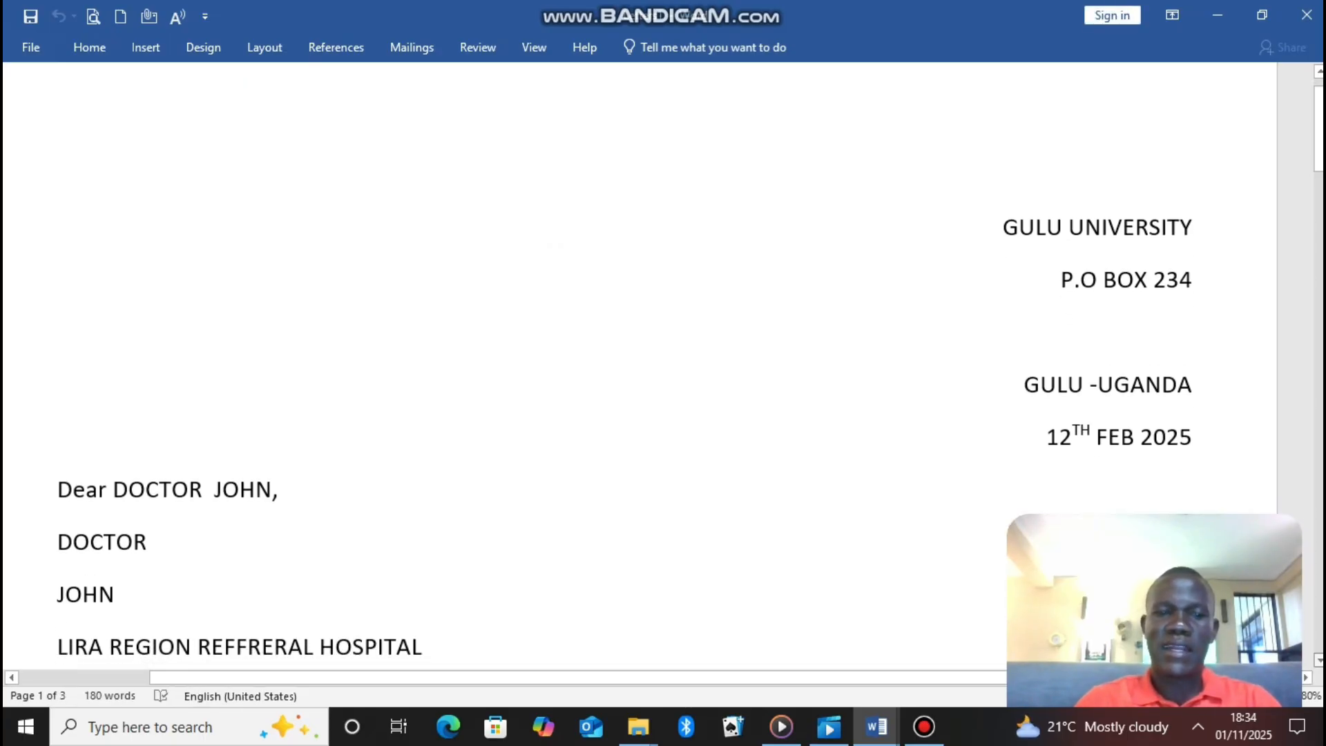
scroll(640, 366, down, 8)
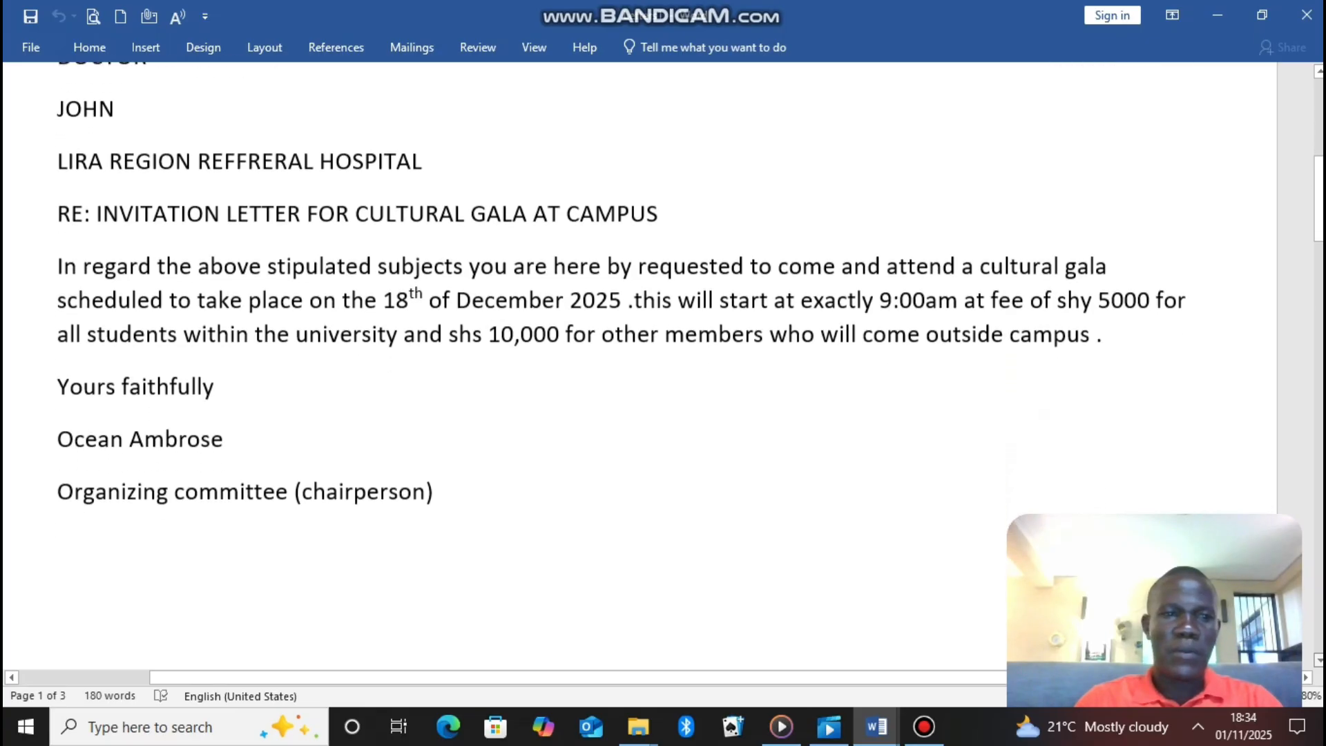
scroll(640, 366, down, 7)
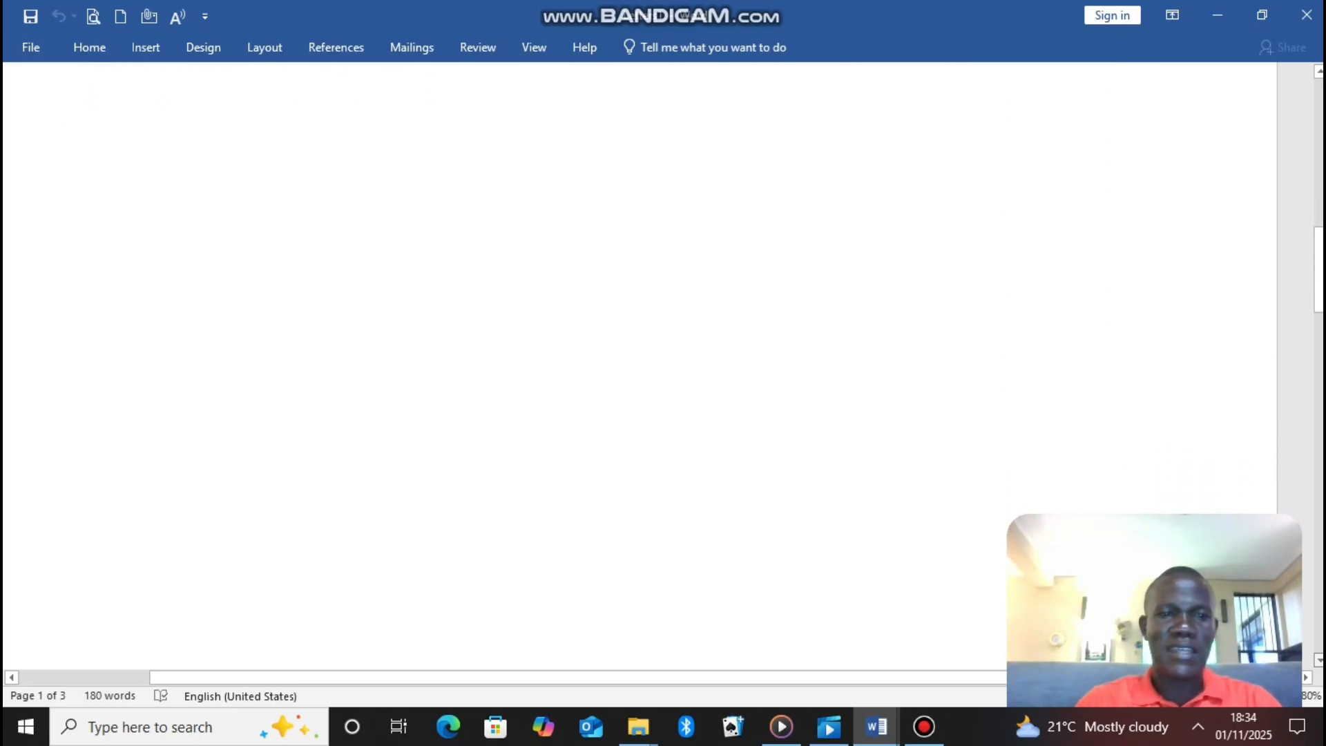
scroll(640, 366, down, 1)
scroll(640, 365, down, 15)
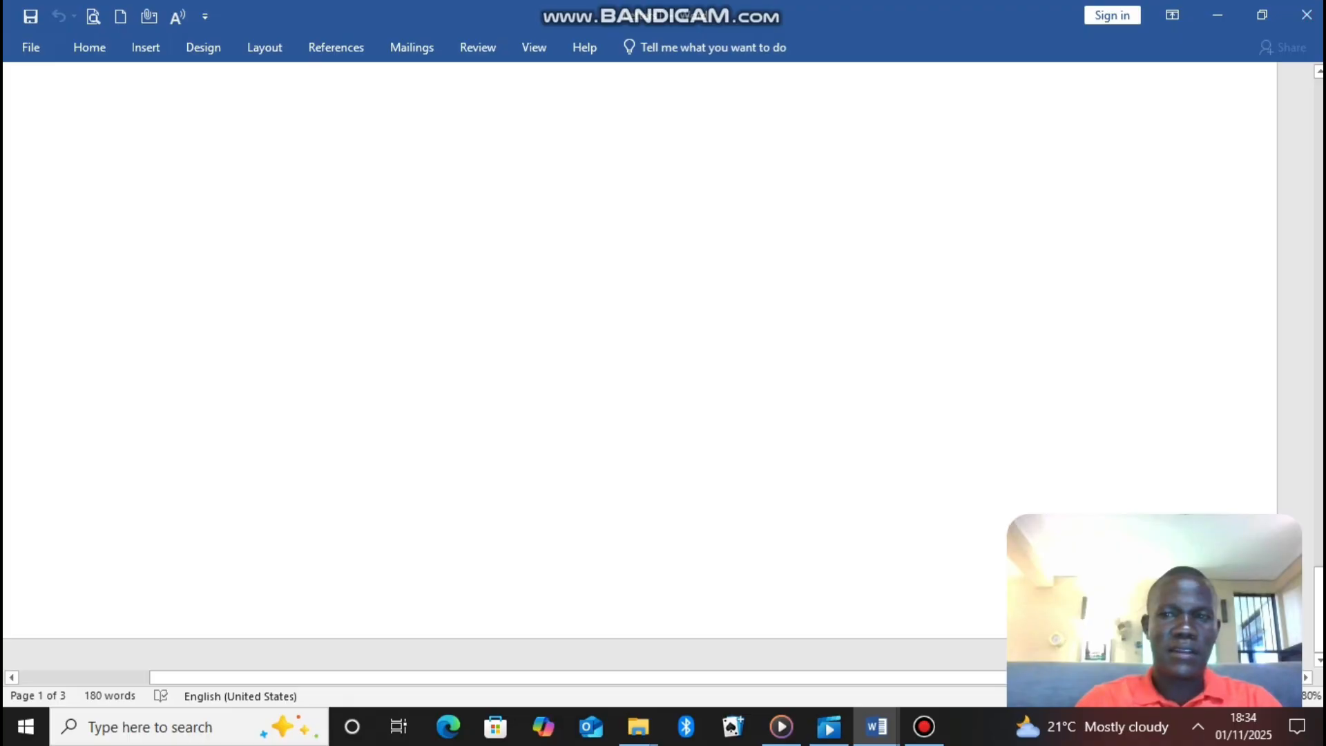
click(1319, 71)
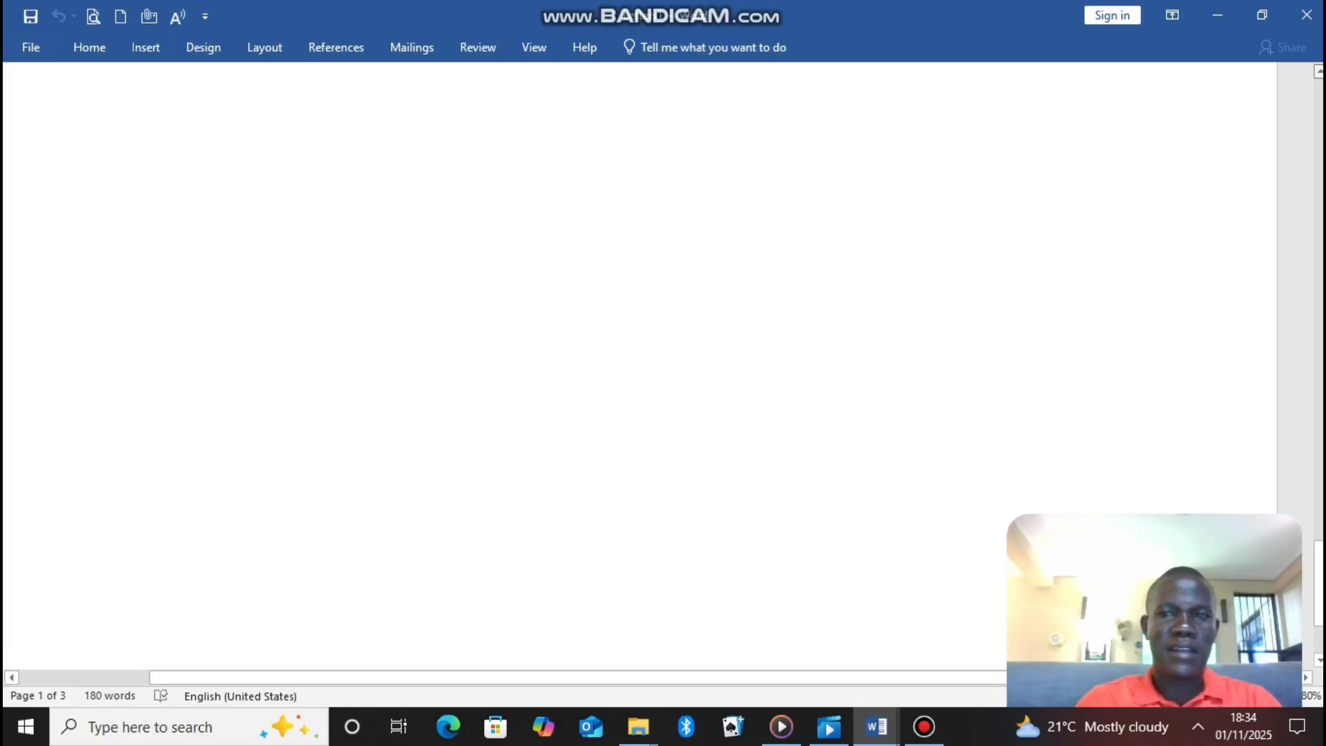
scroll(640, 366, up, 5)
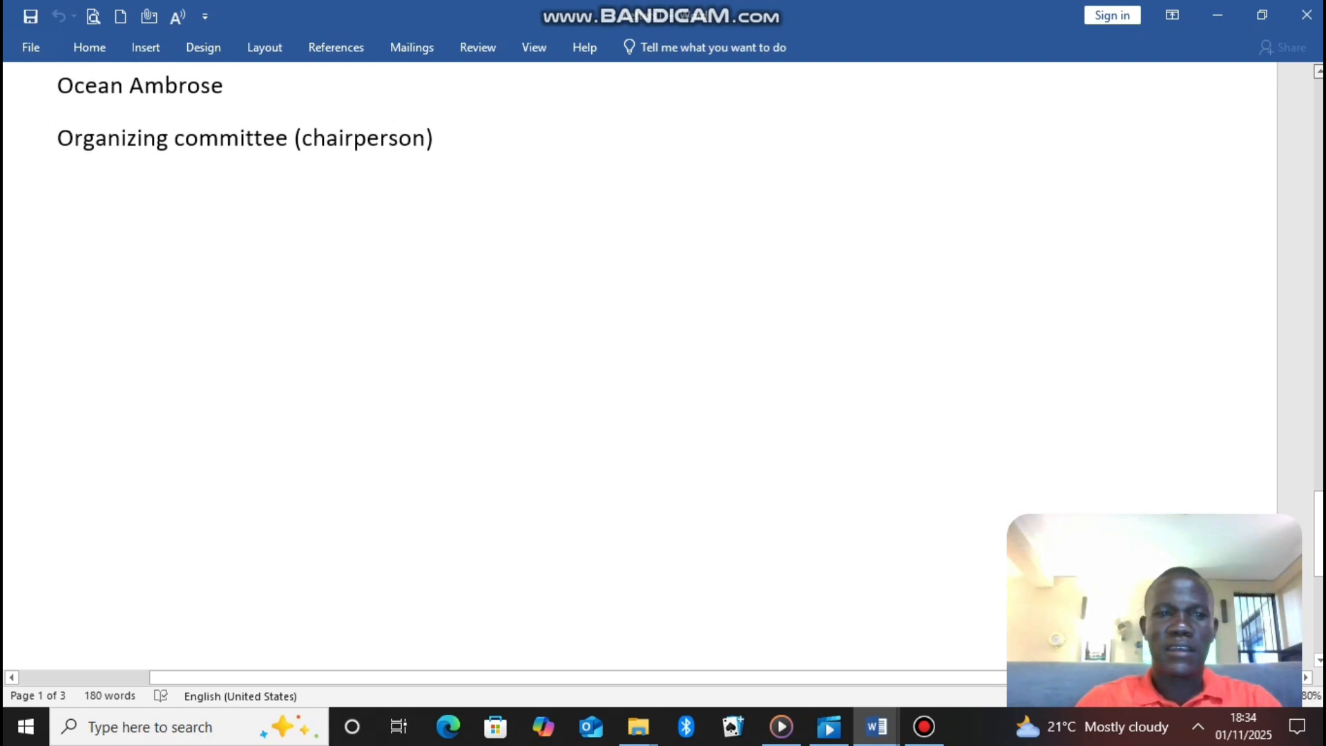
scroll(640, 311, up, 5)
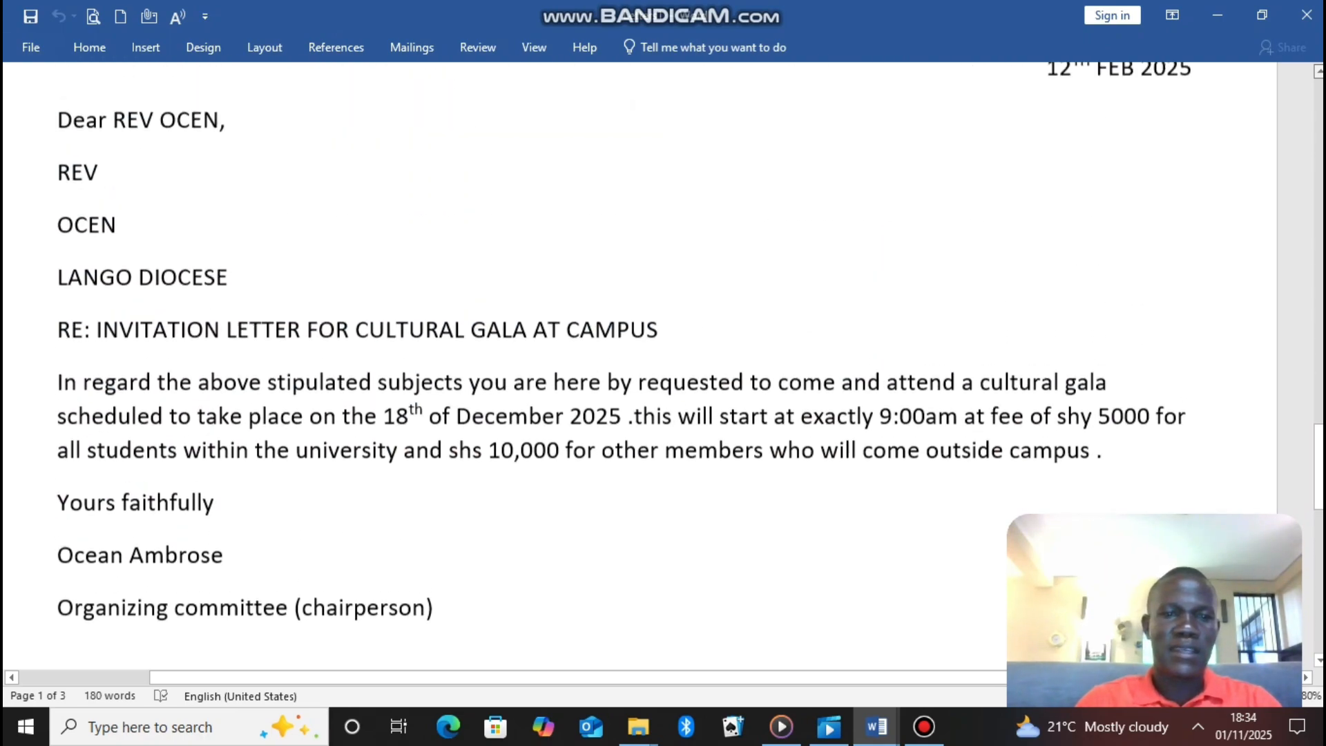
scroll(640, 366, up, 2)
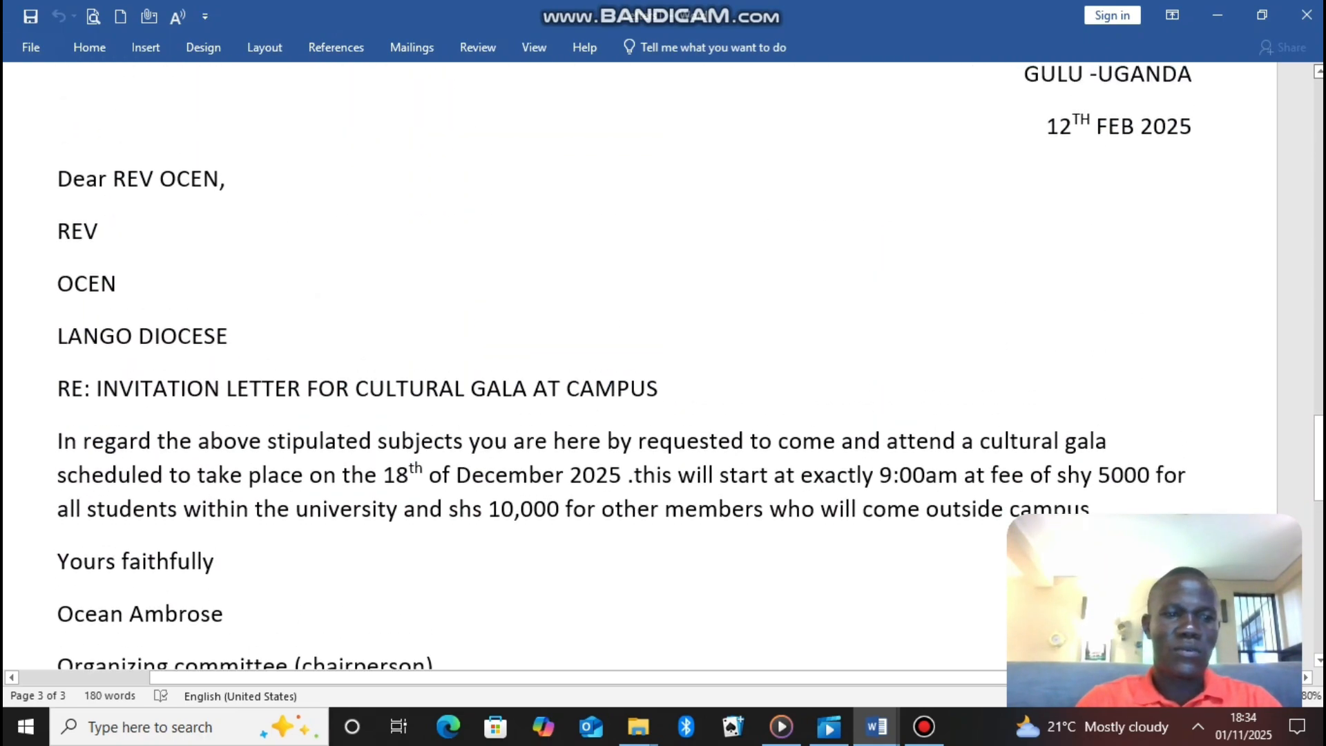
scroll(640, 366, up, 4)
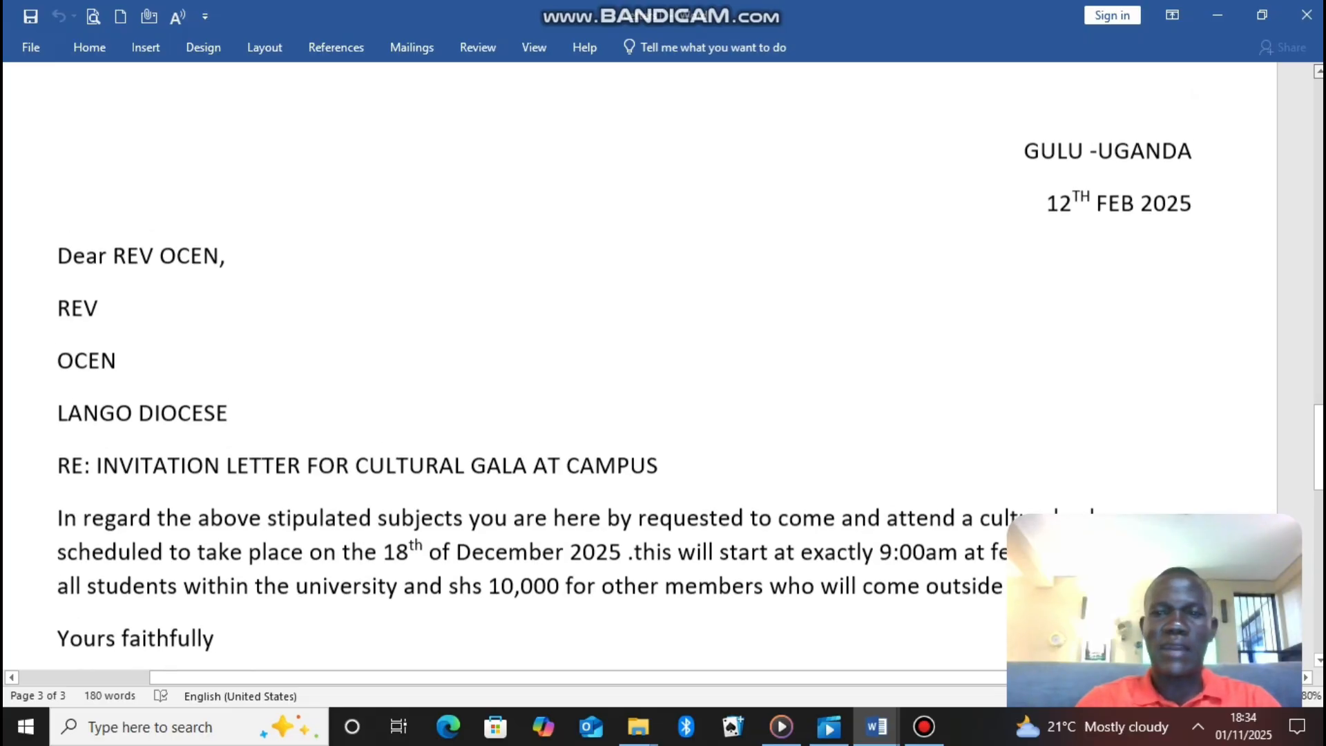
scroll(640, 366, up, 15)
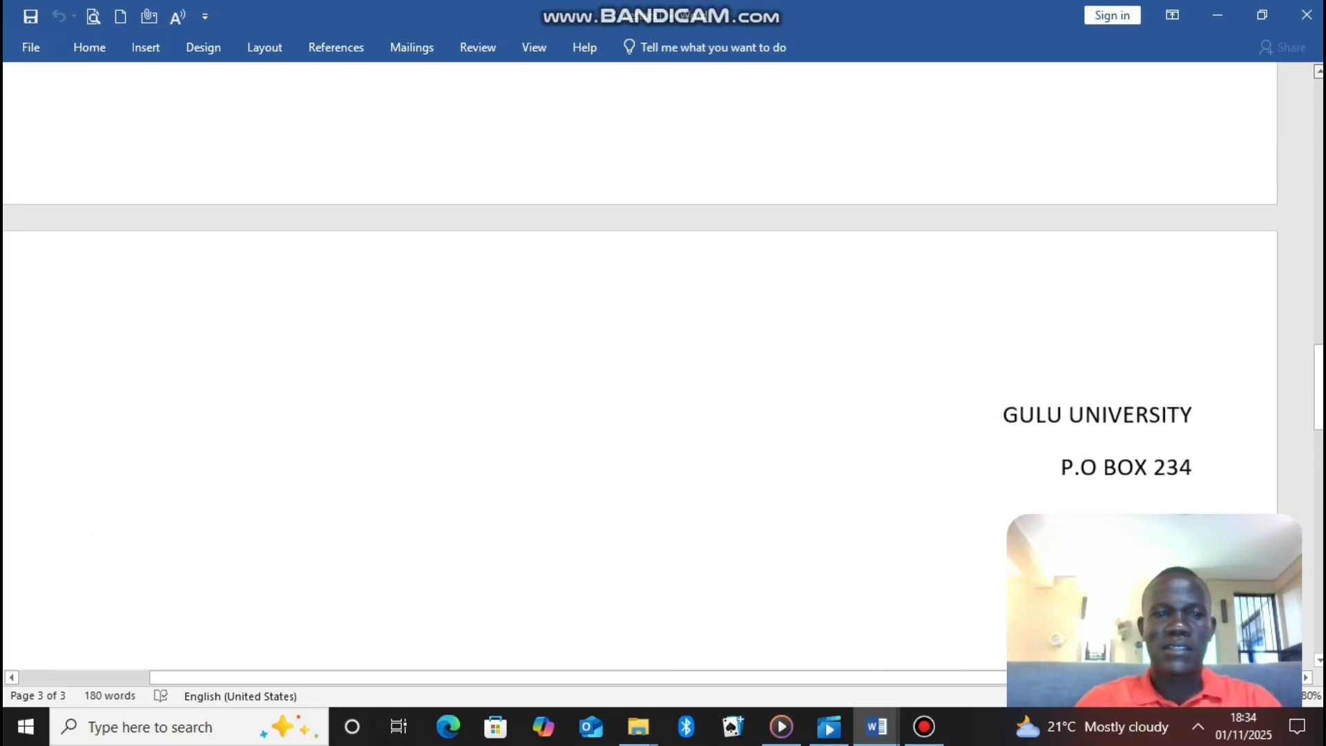
scroll(640, 366, up, 9)
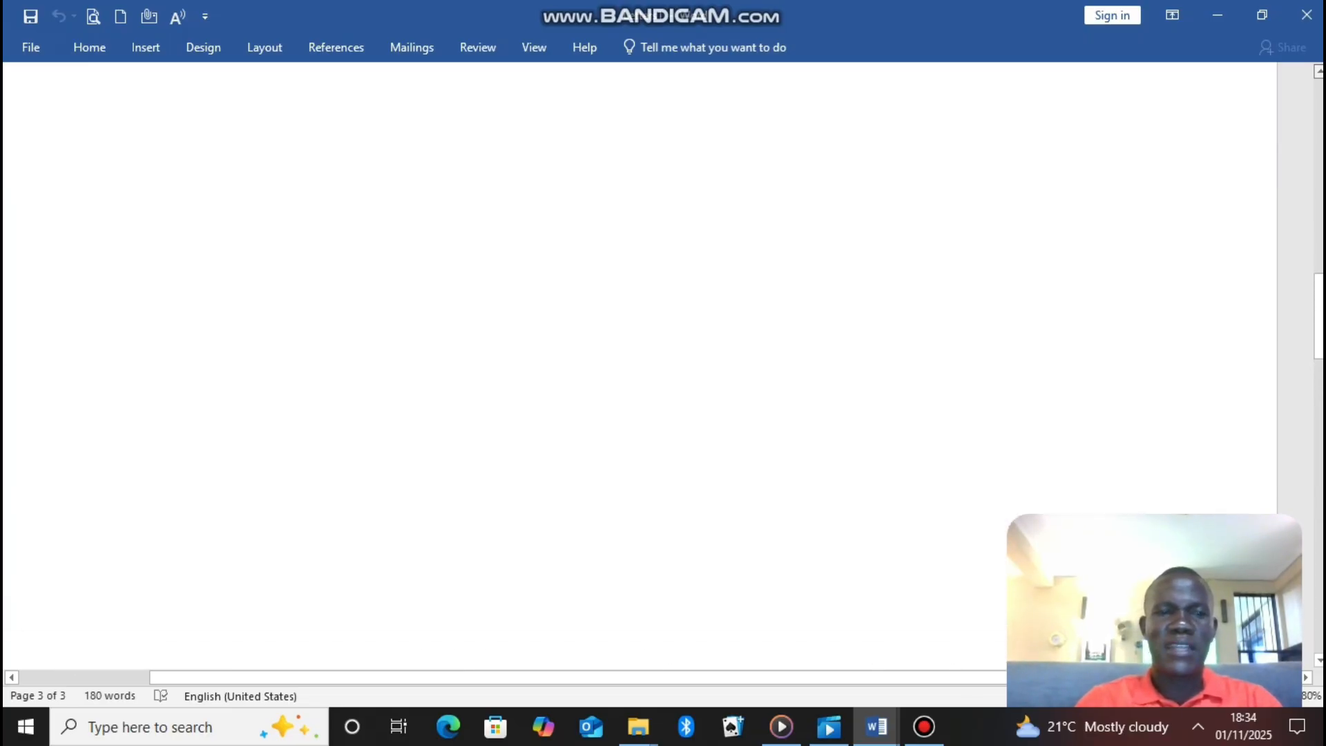
scroll(640, 366, up, 10)
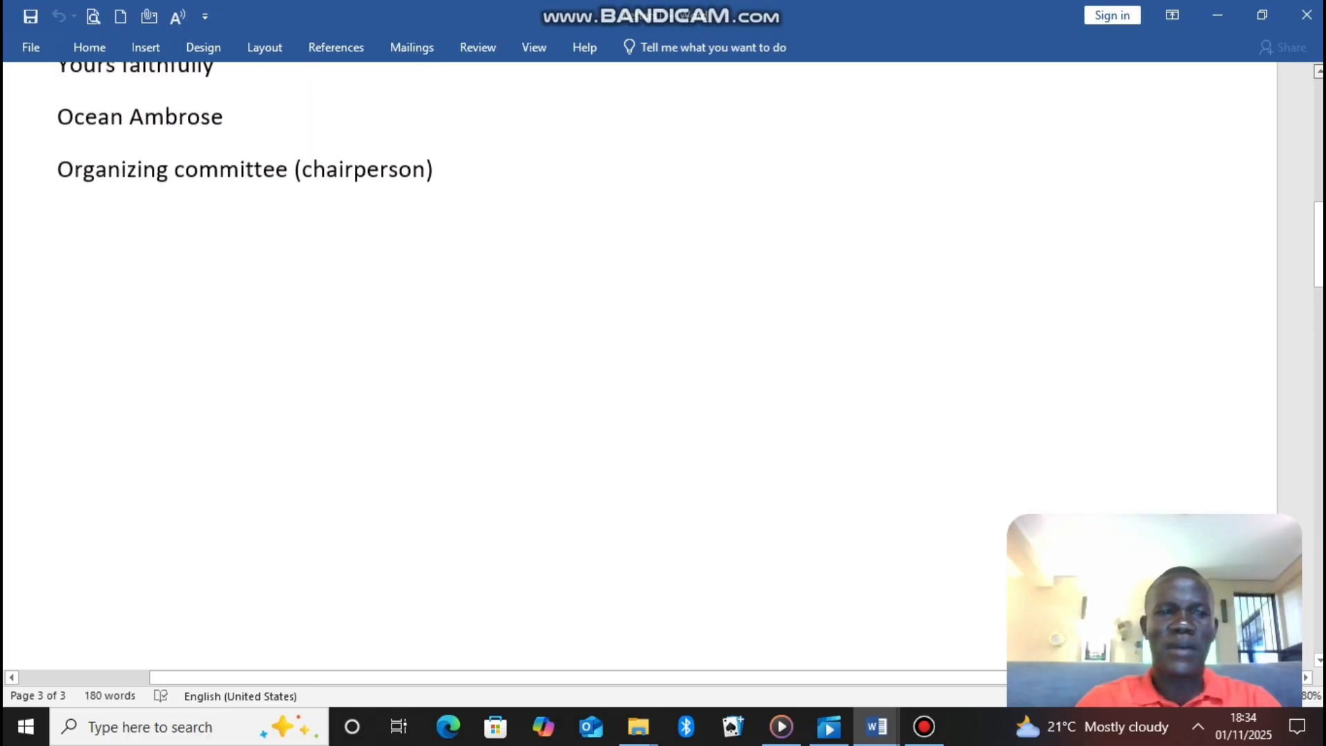
scroll(640, 366, up, 15)
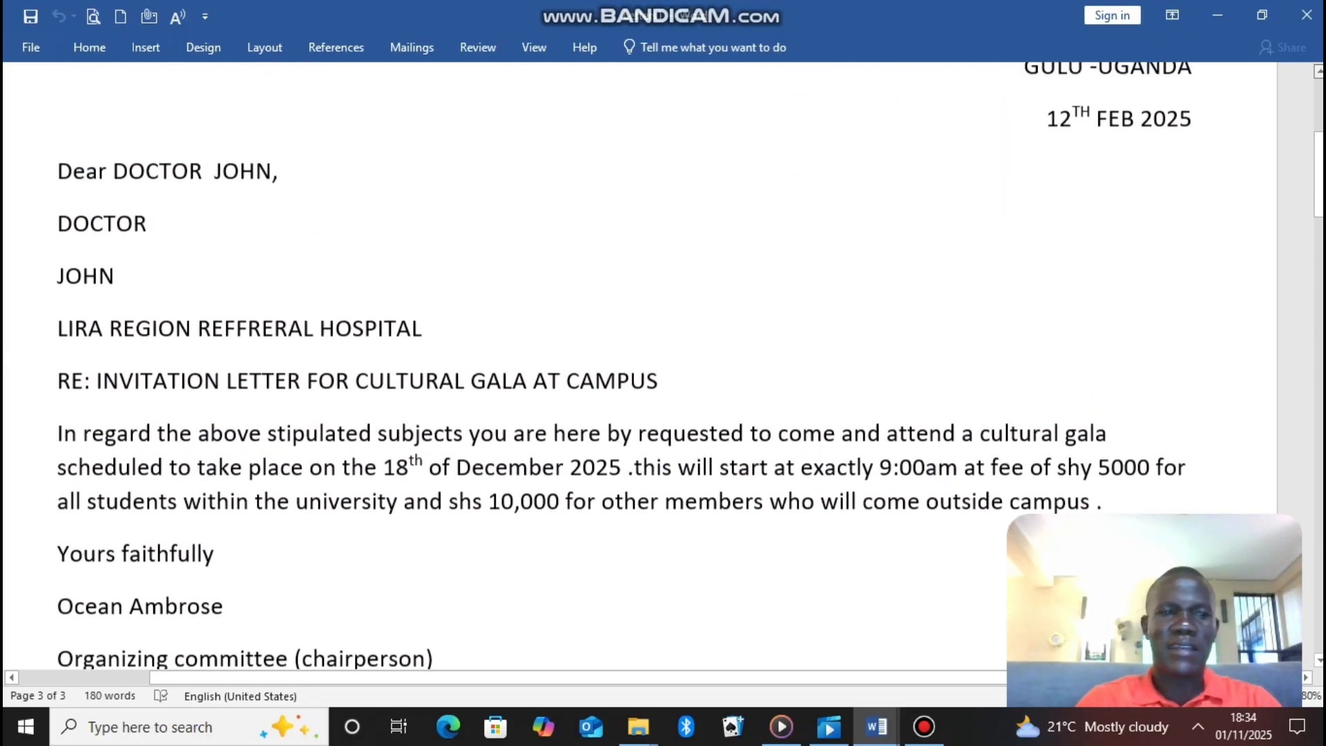
scroll(640, 366, up, 1)
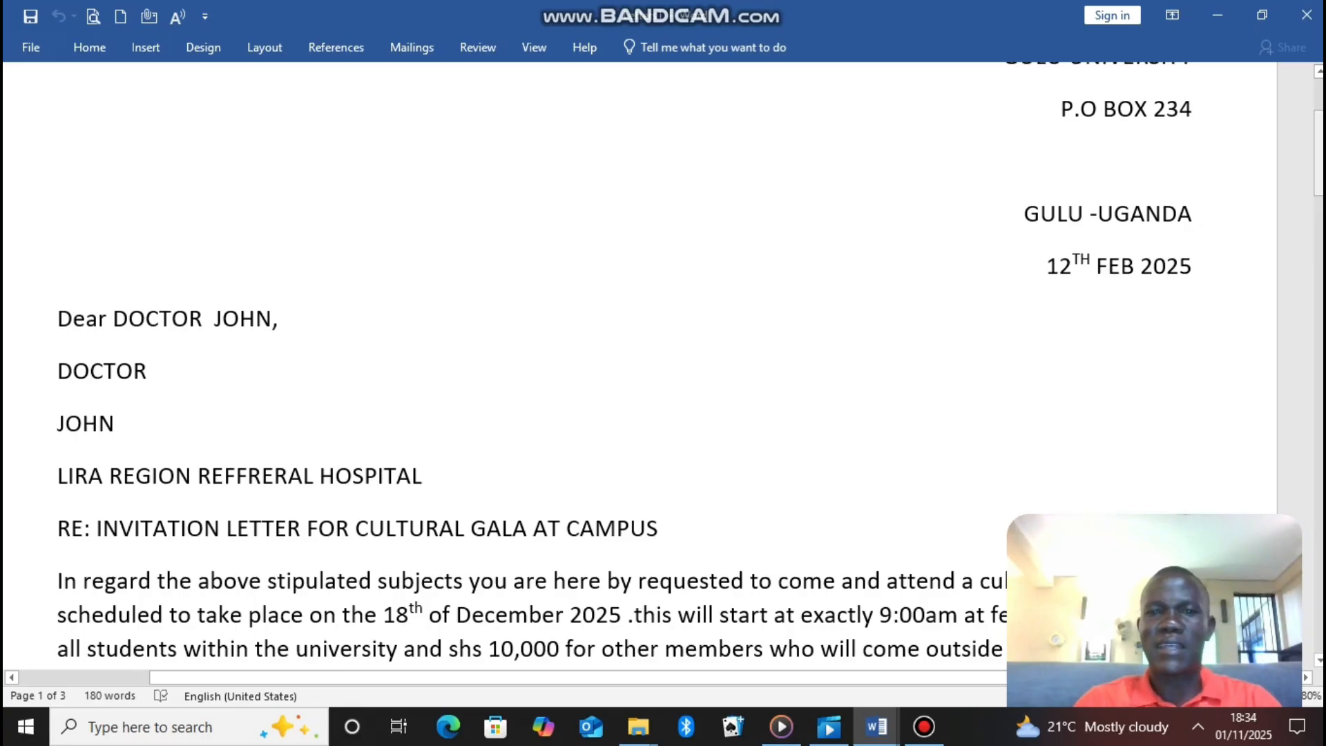
scroll(640, 366, up, 2)
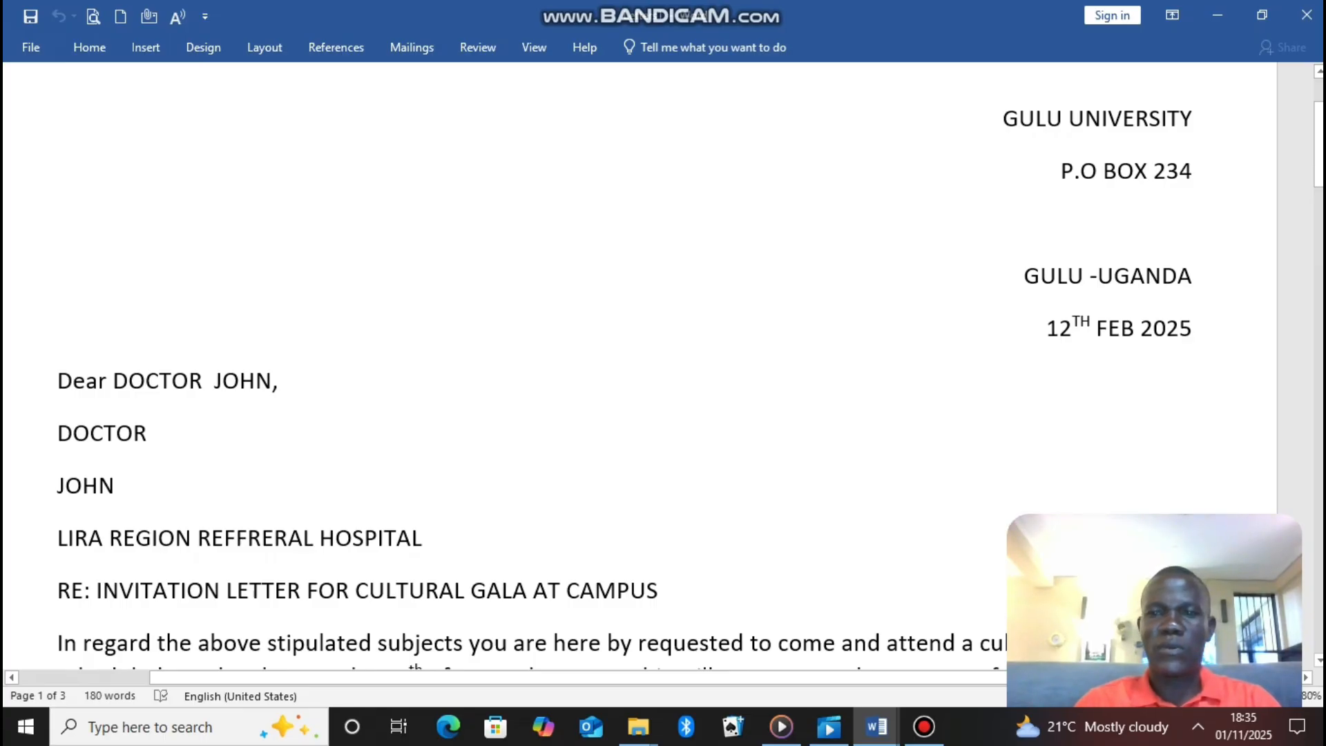
click(924, 726)
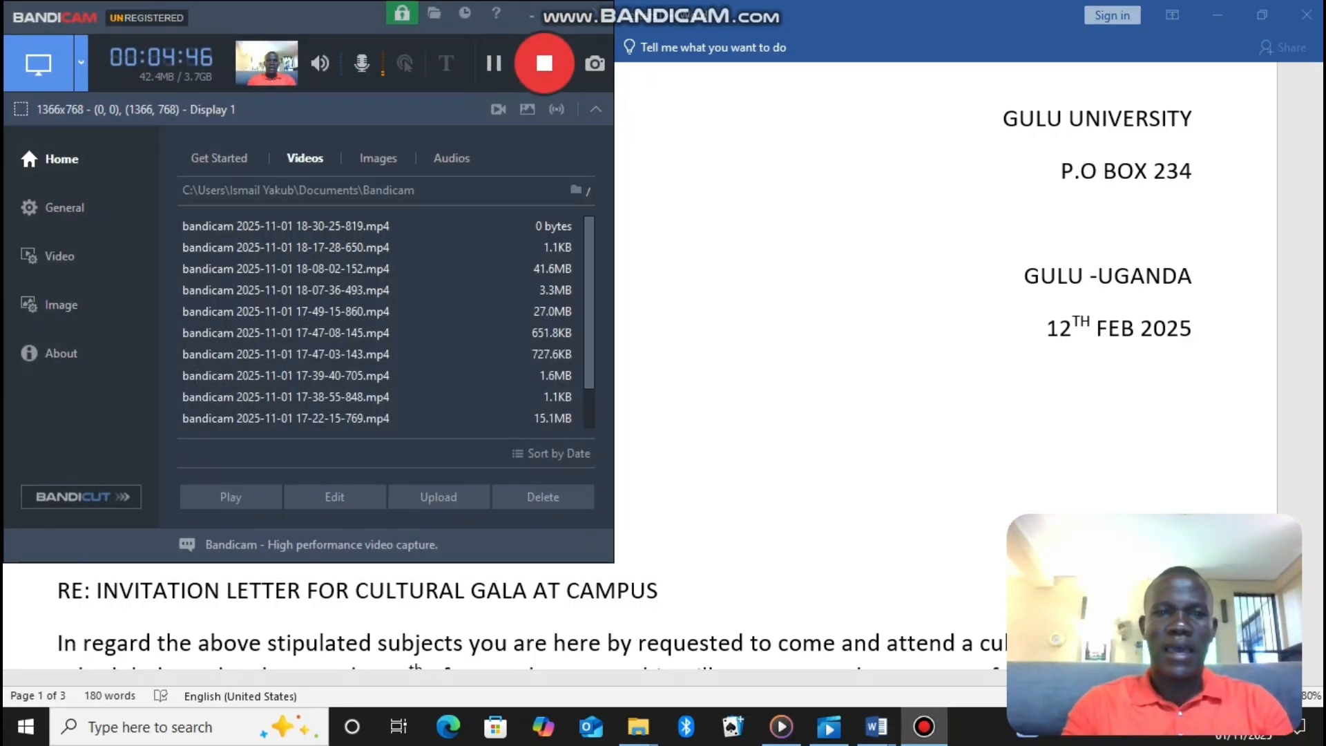
click(544, 63)
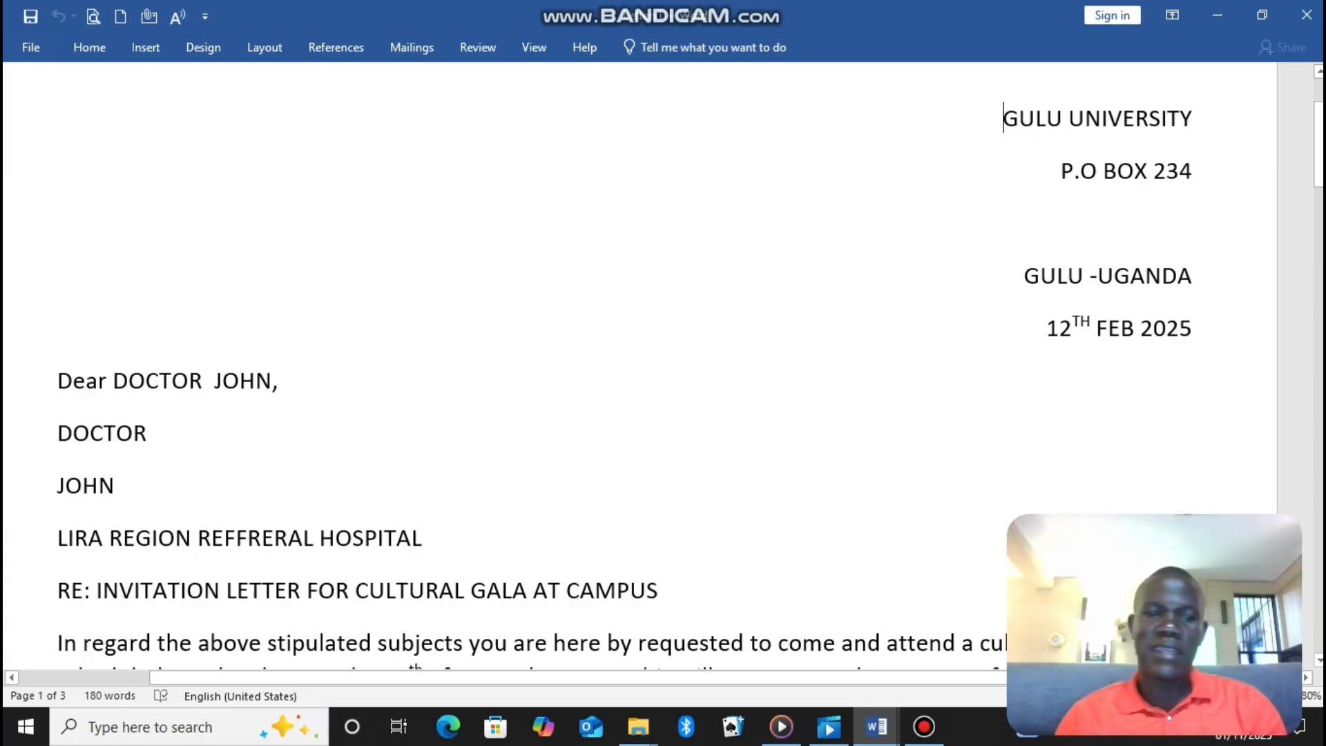
click(924, 726)
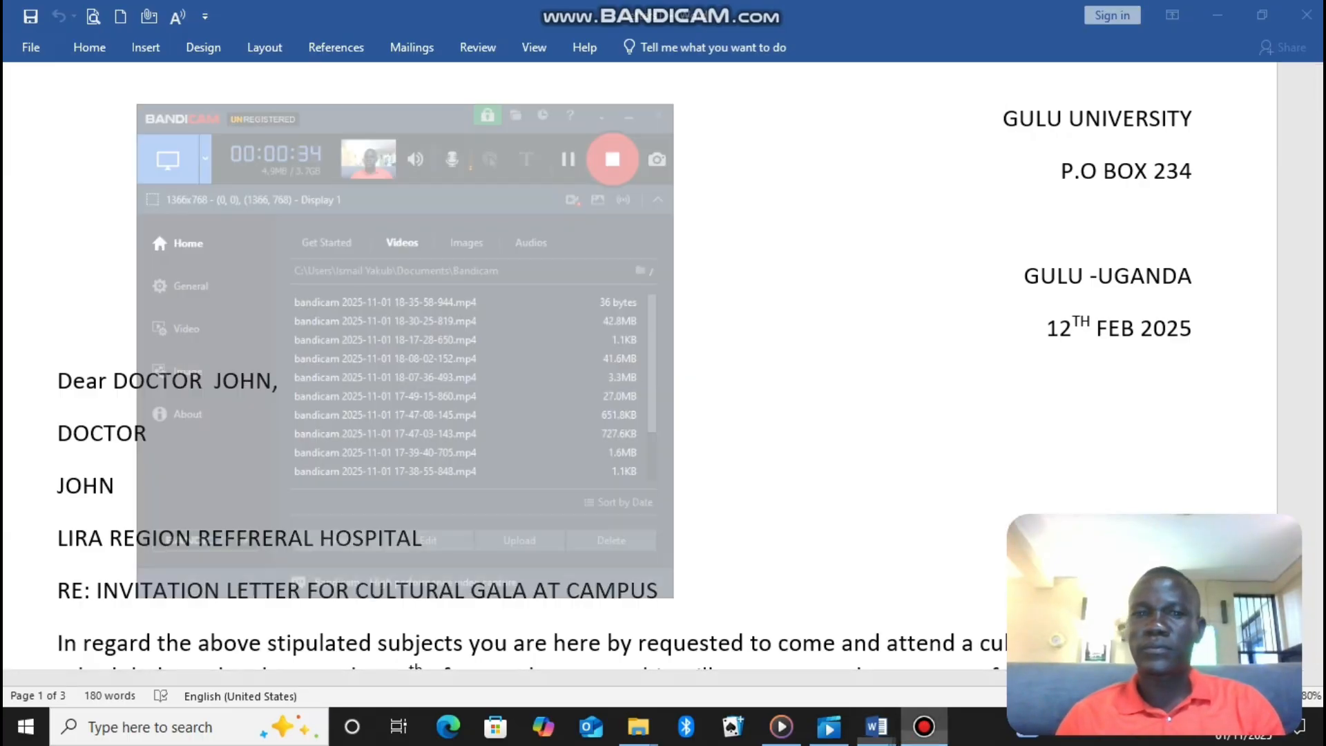